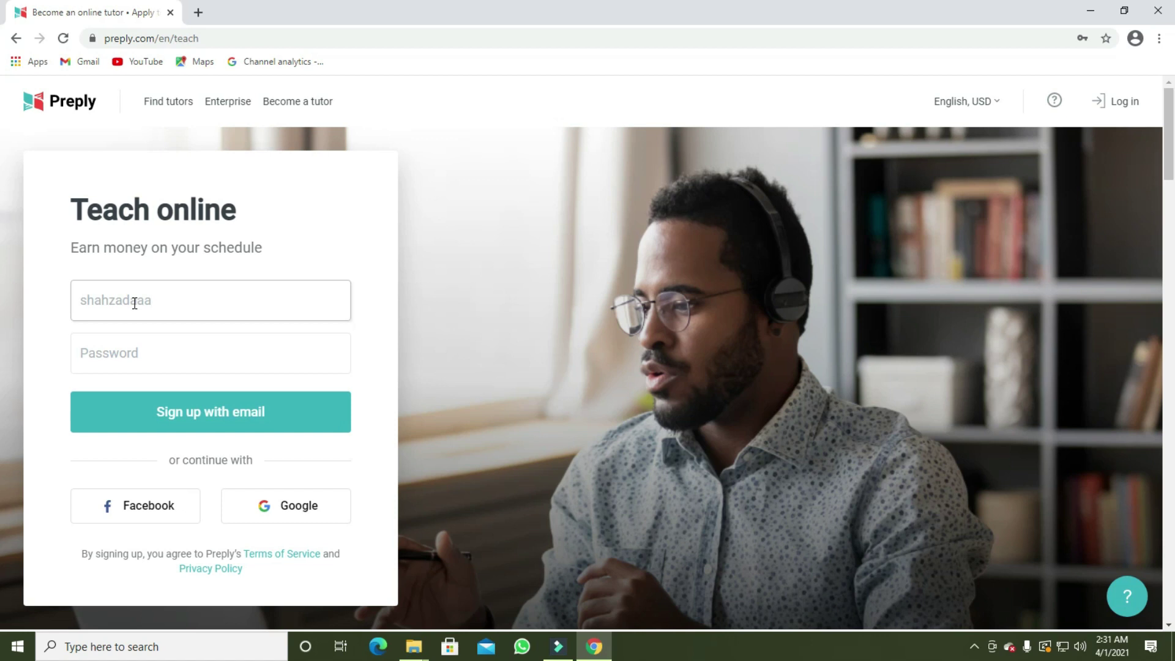
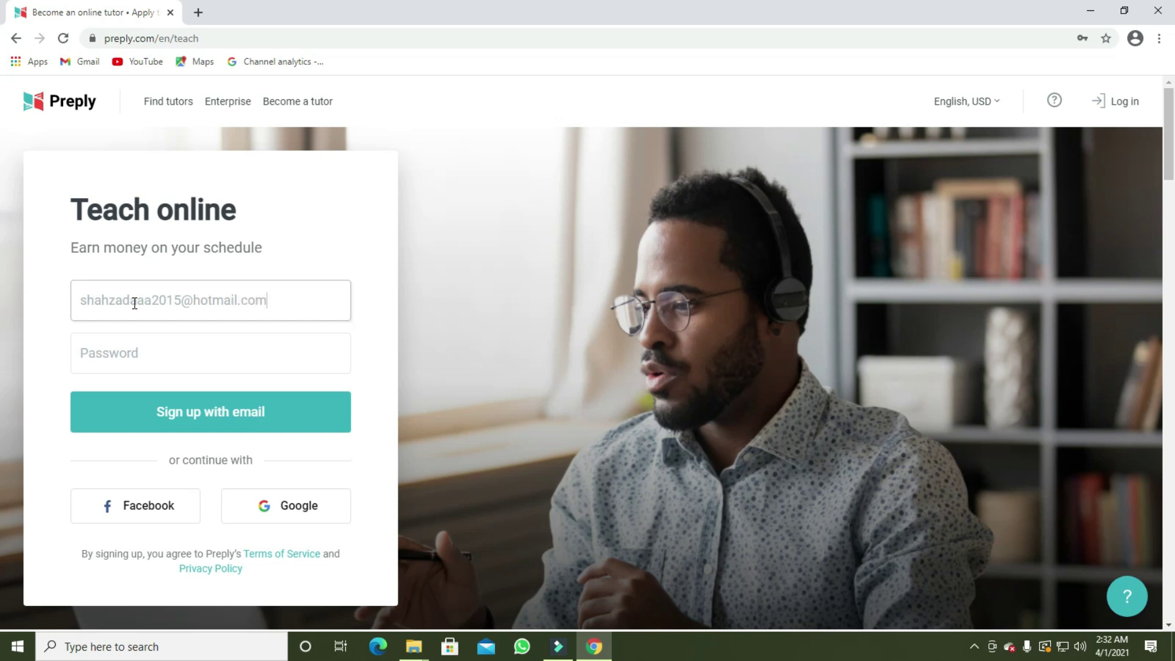
Finish the hotmail e-mail address, fill in the saved password, and submit the e-mail sign-up
left_click(128, 354)
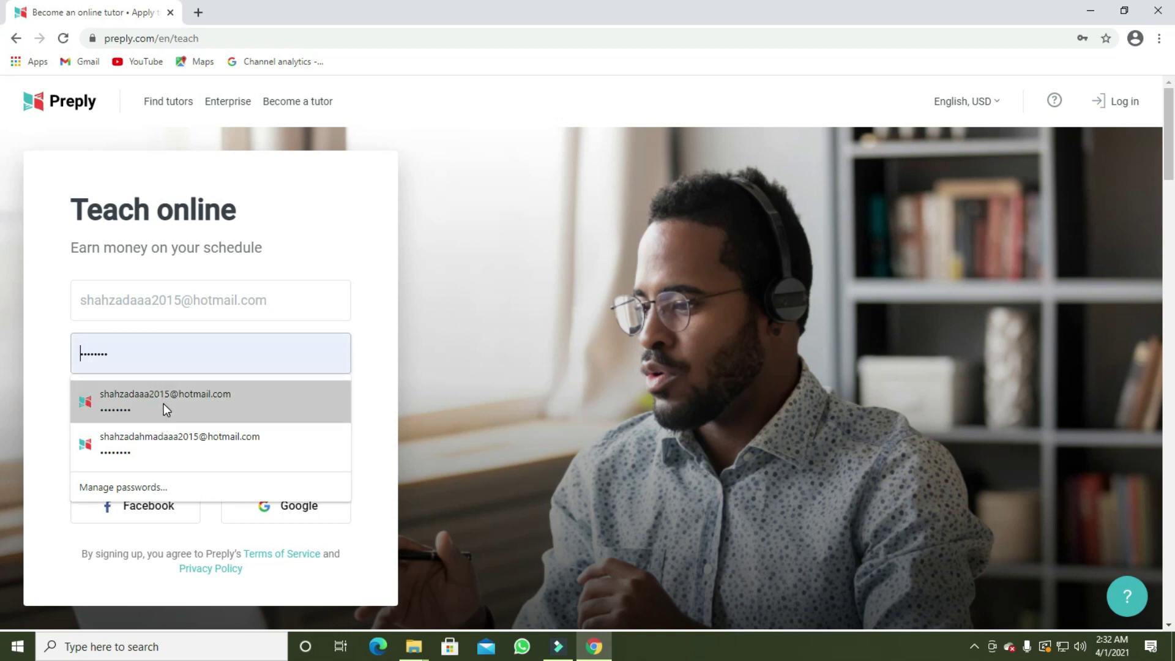
left_click(144, 408)
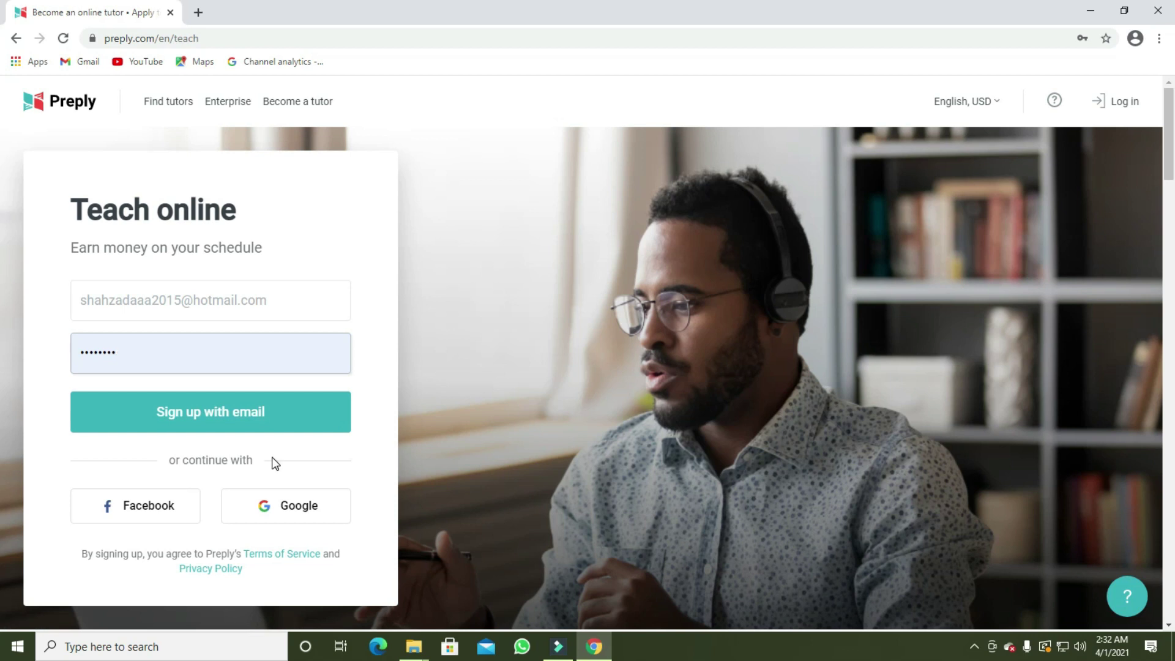
left_click(231, 413)
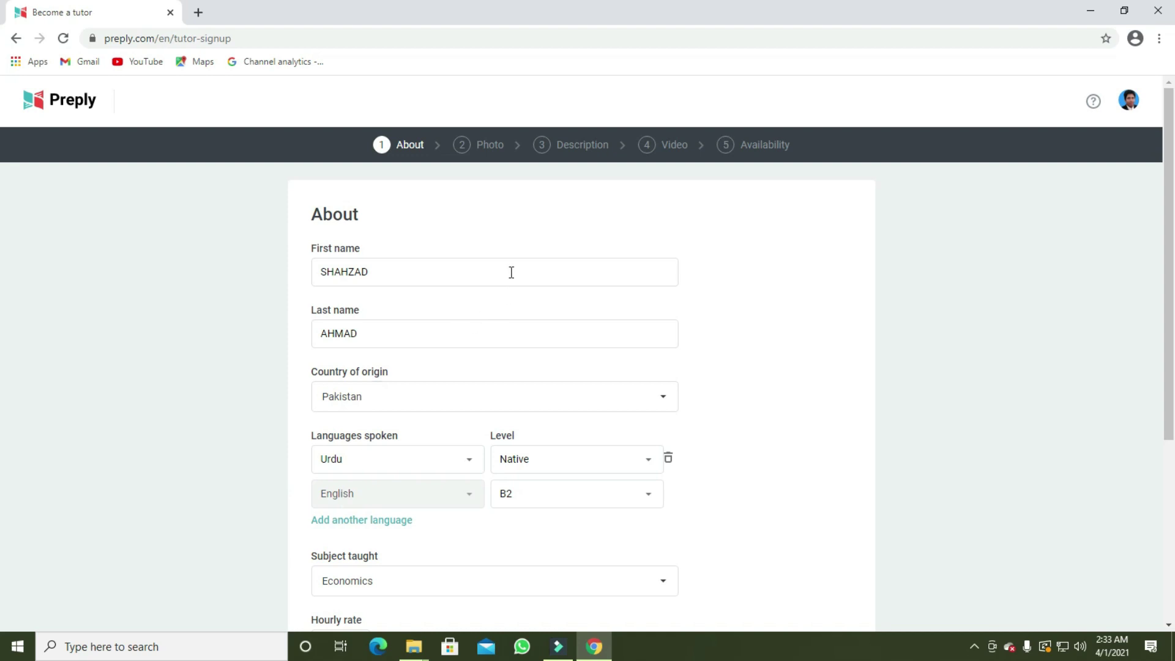
Check the Country of origin list on the About form and leave Pakistan selected
scroll(511, 271, "down", 5)
scroll(511, 271, "up", 5)
left_click(661, 399)
scroll(632, 399, "down", 4)
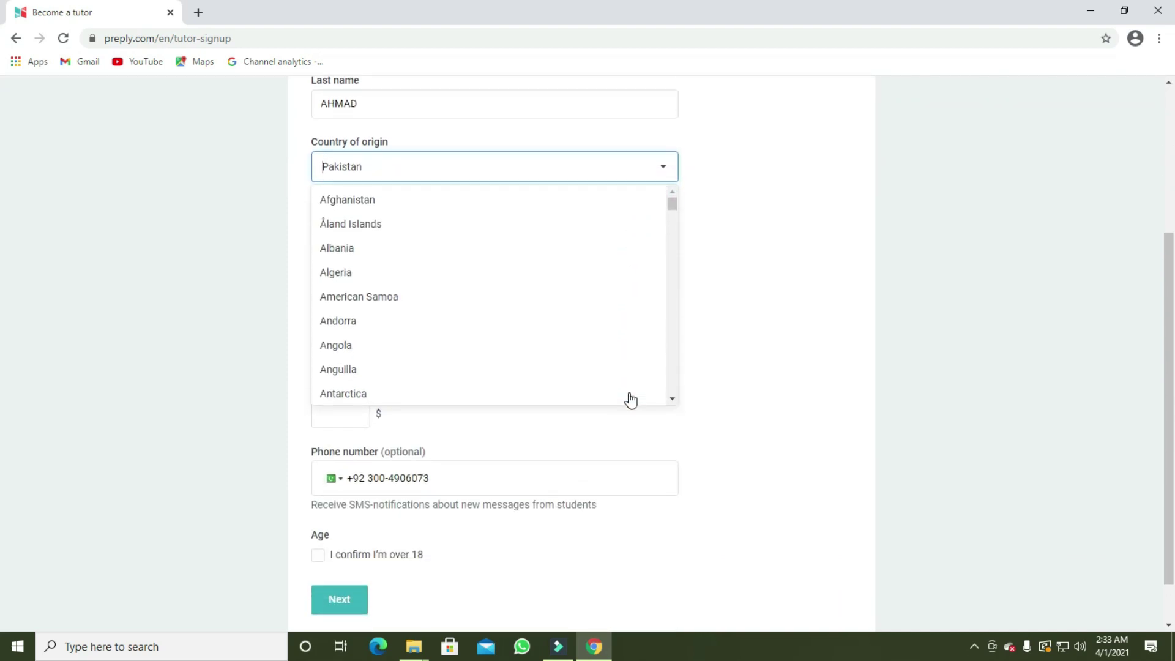
scroll(640, 382, "up", 1)
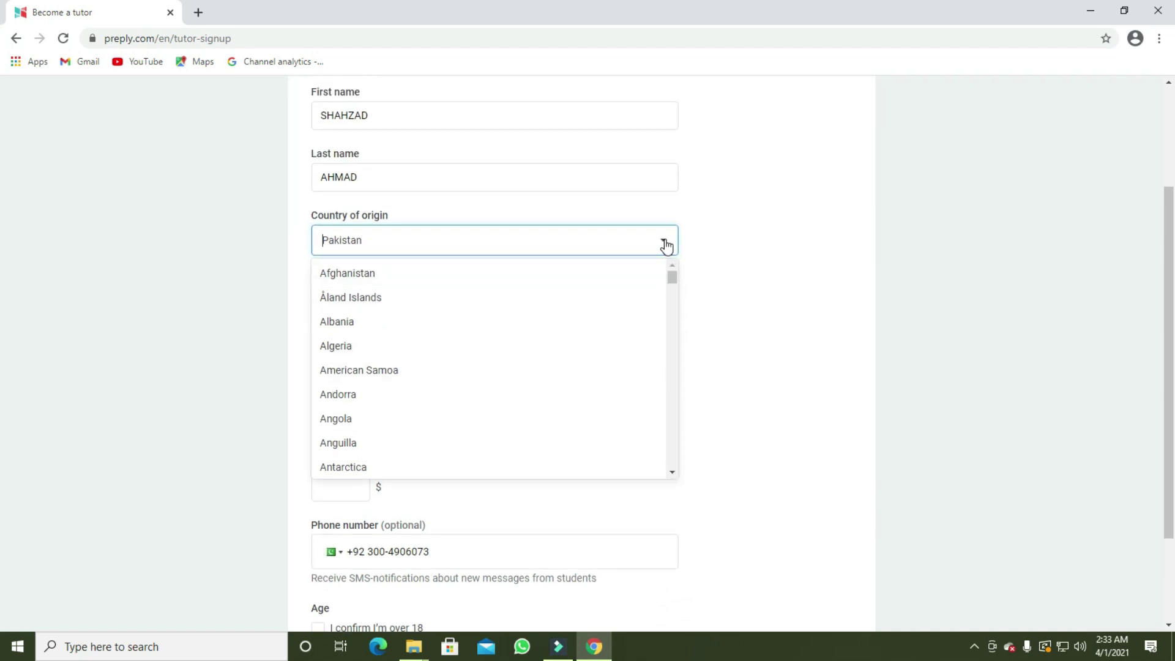
left_click(664, 243)
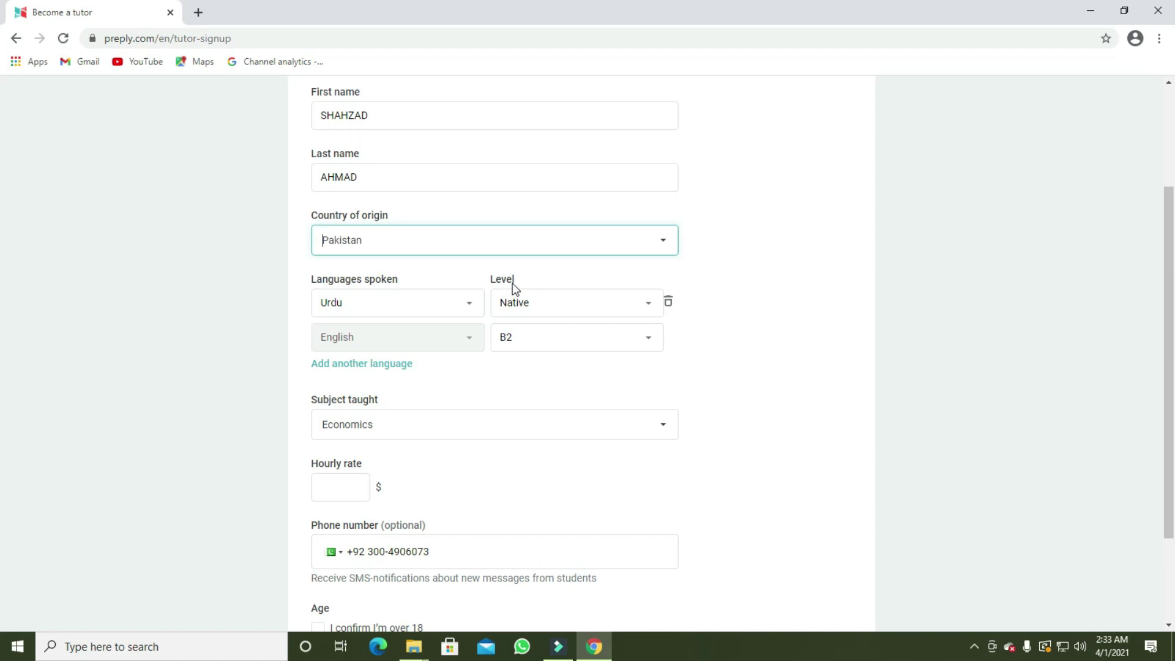
left_click(651, 309)
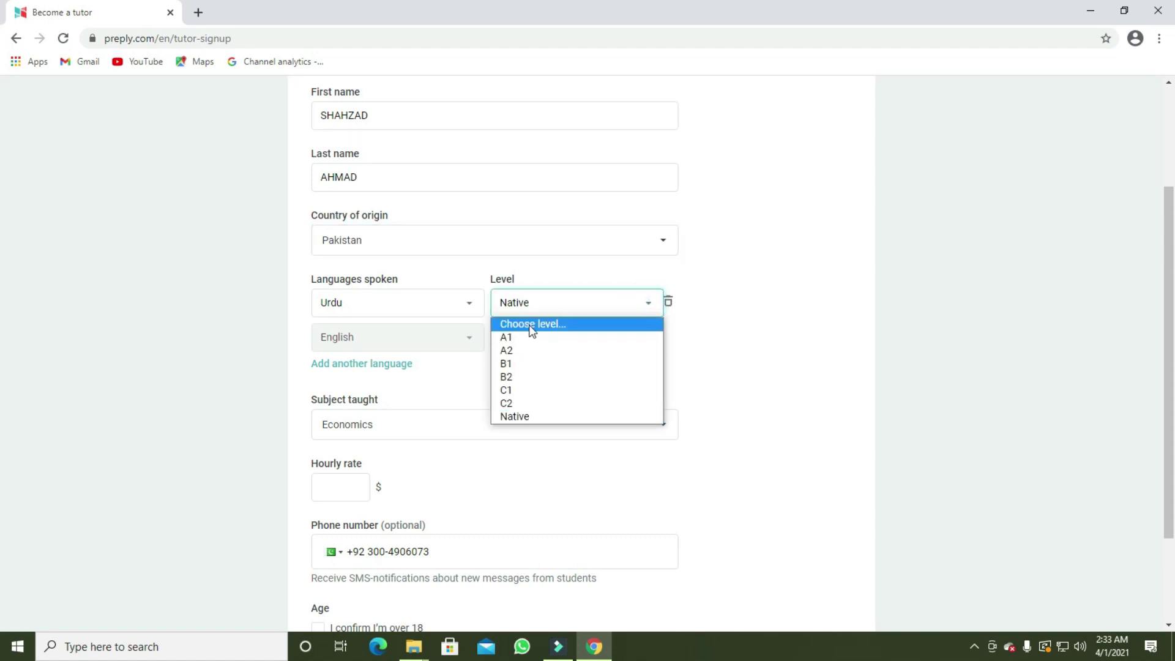
left_click(520, 419)
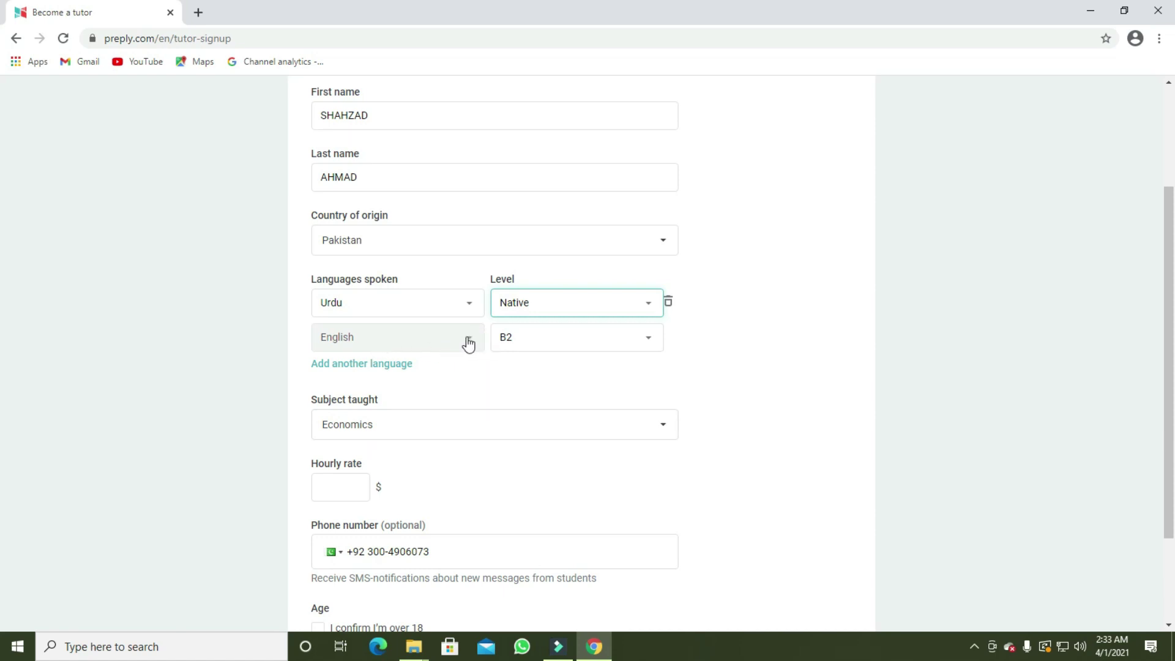
left_click(648, 343)
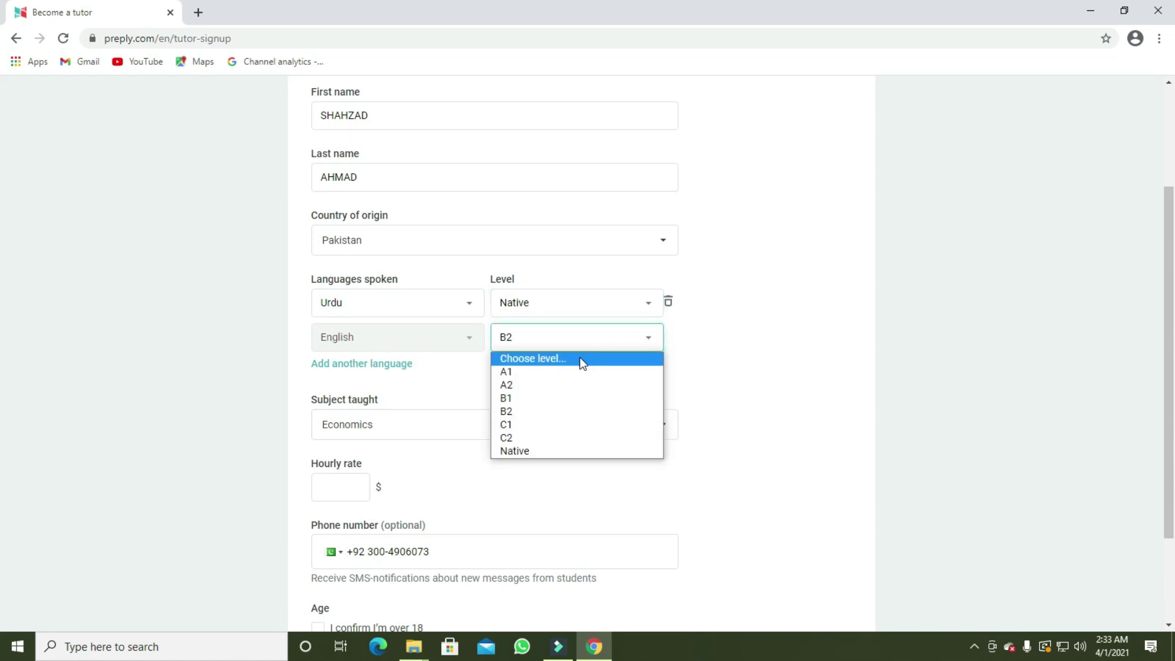
left_click(520, 411)
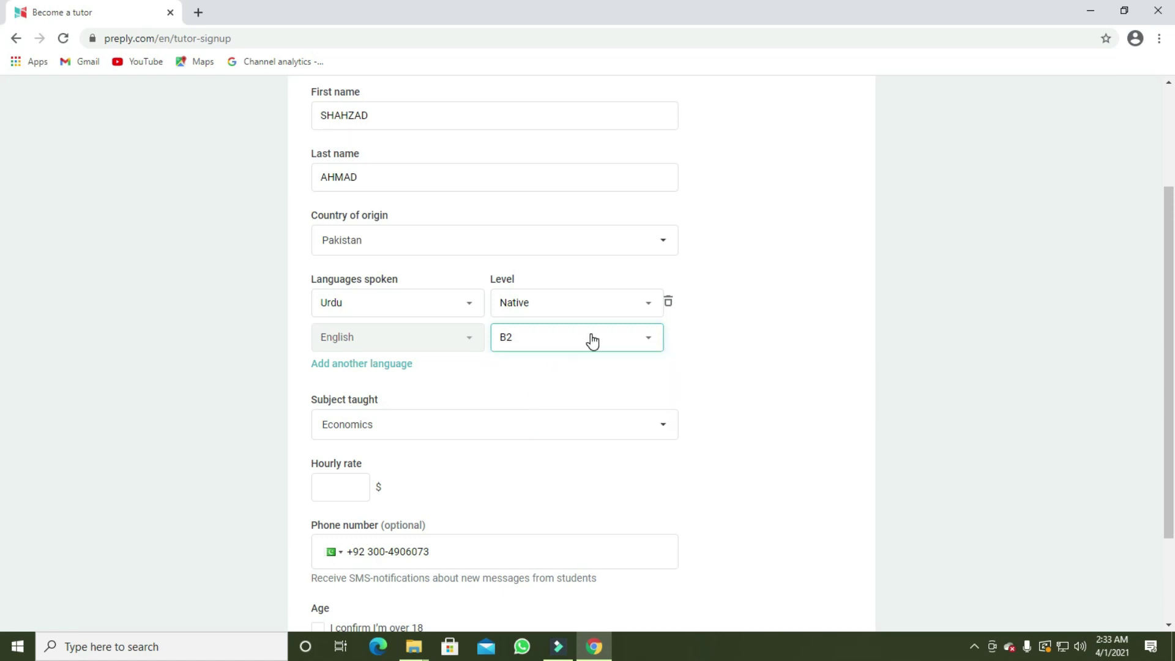
left_click(404, 364)
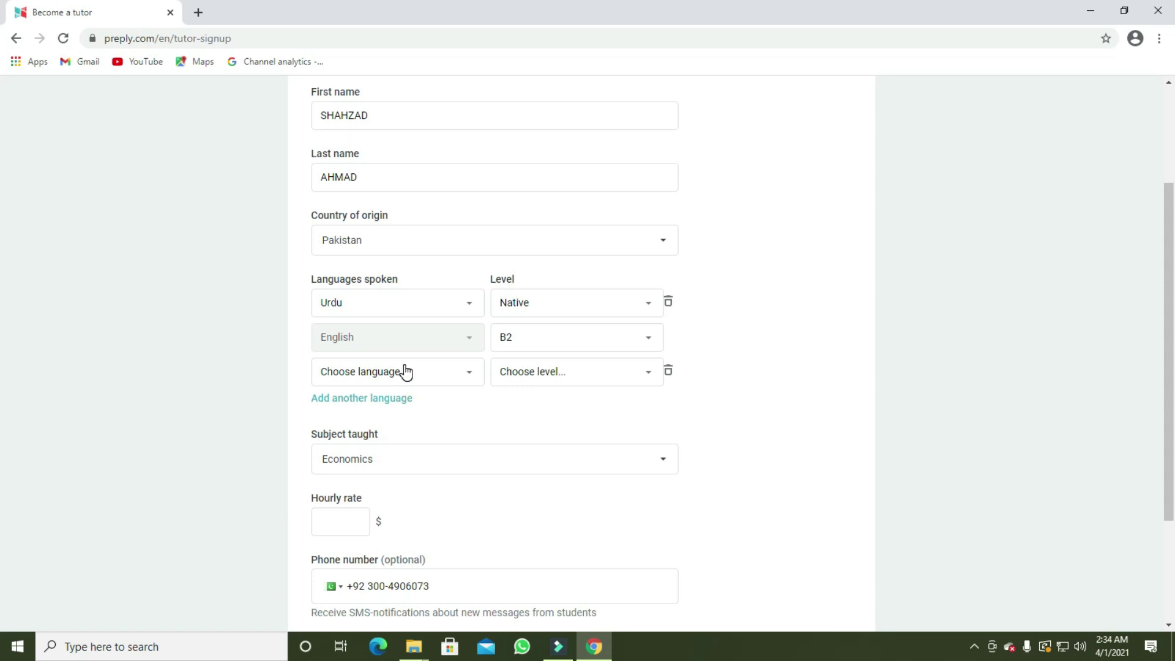
left_click(471, 380)
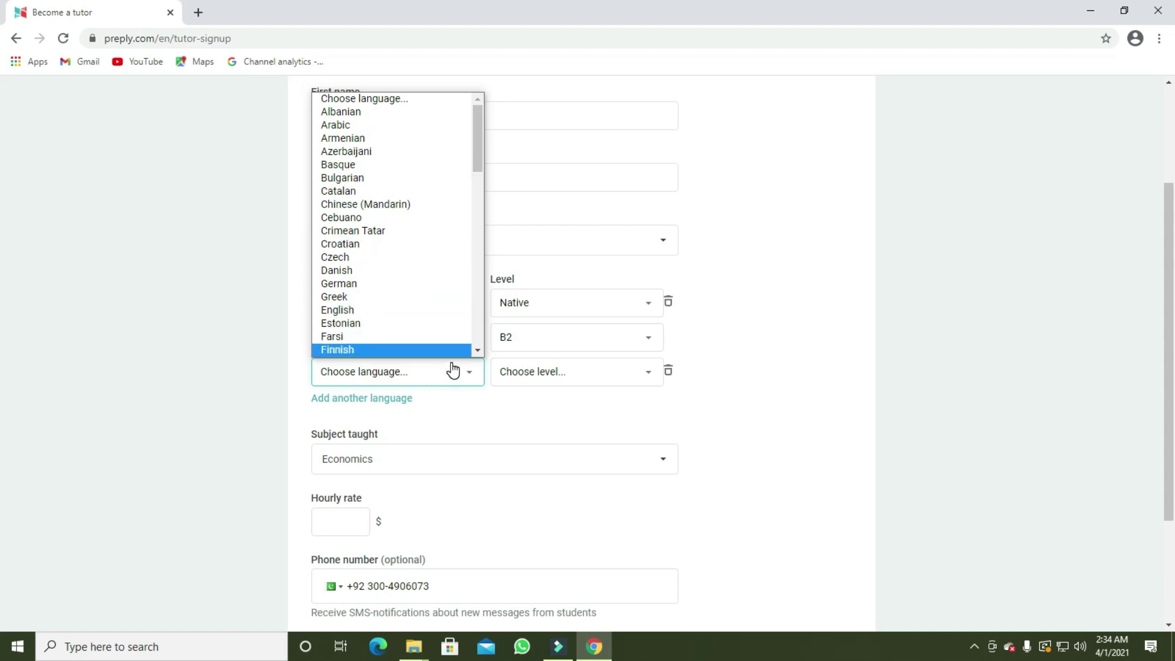
left_click(640, 382)
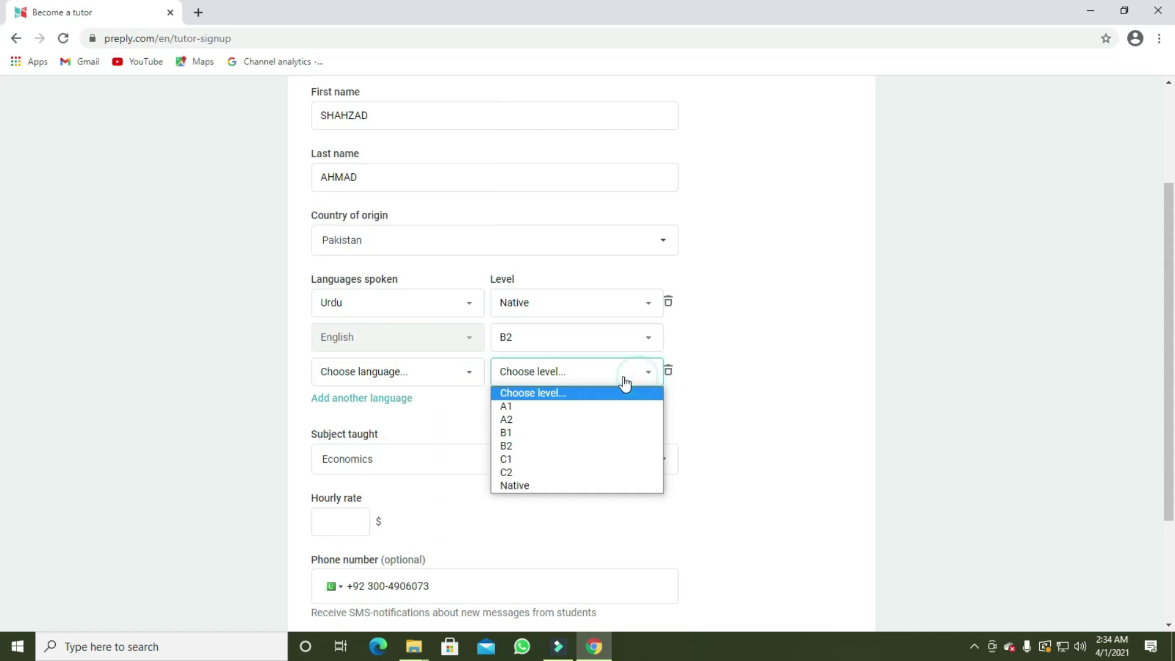
left_click(422, 372)
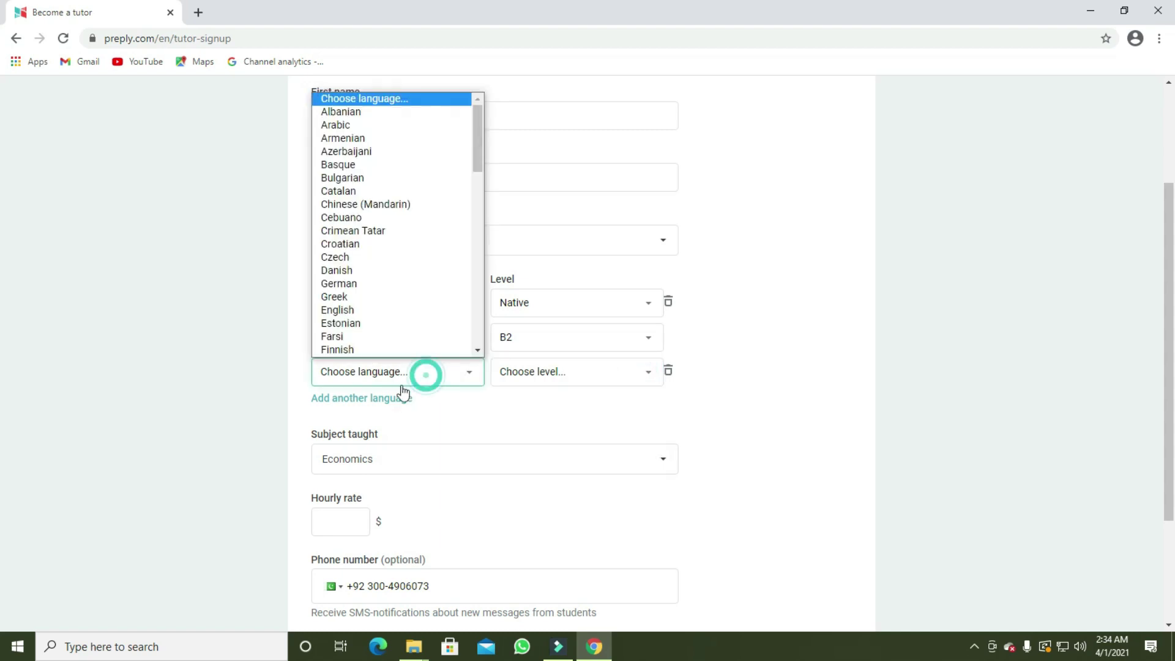
left_click(401, 403)
left_click(668, 372)
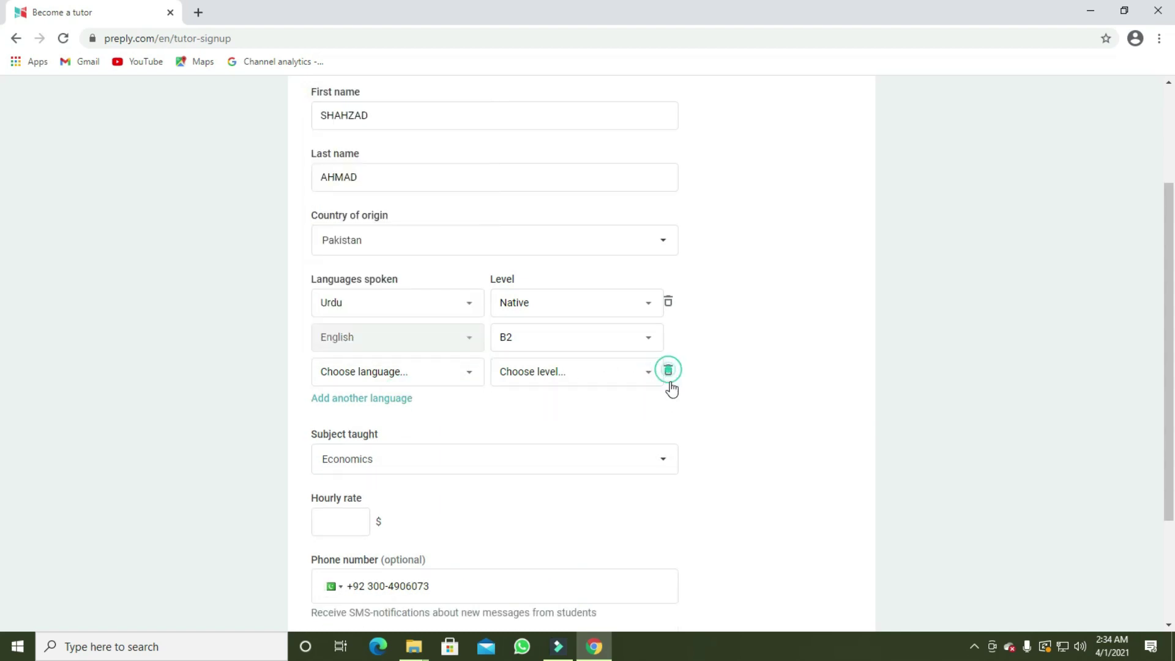
left_click(668, 372)
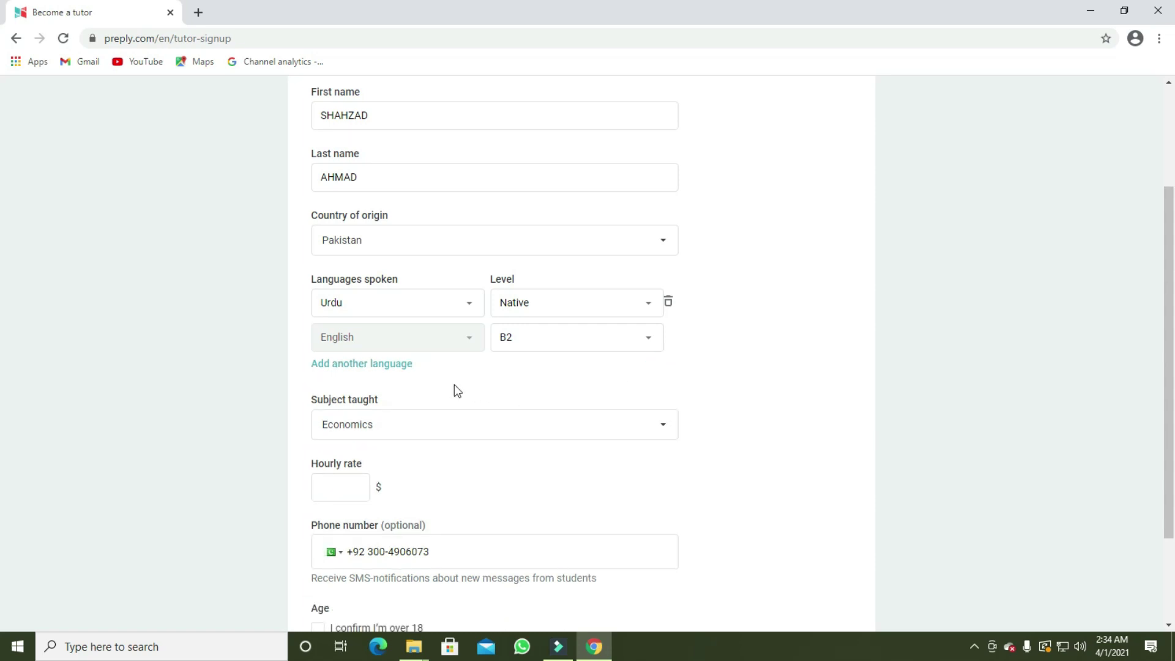
left_click(665, 430)
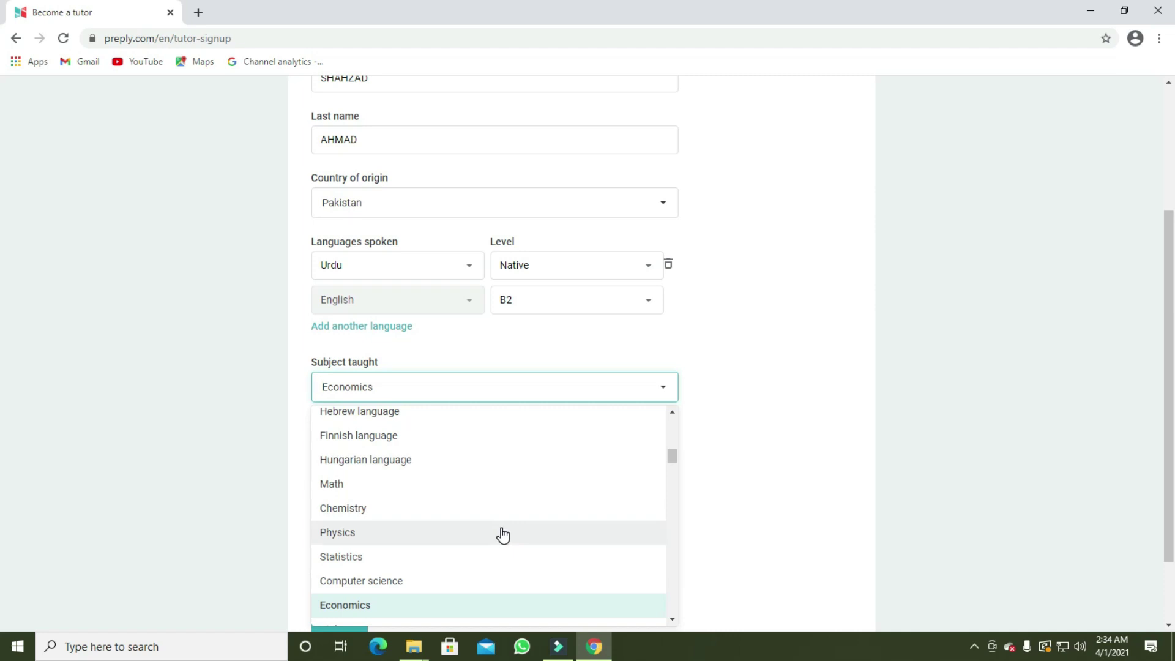
scroll(502, 535, "down", 10)
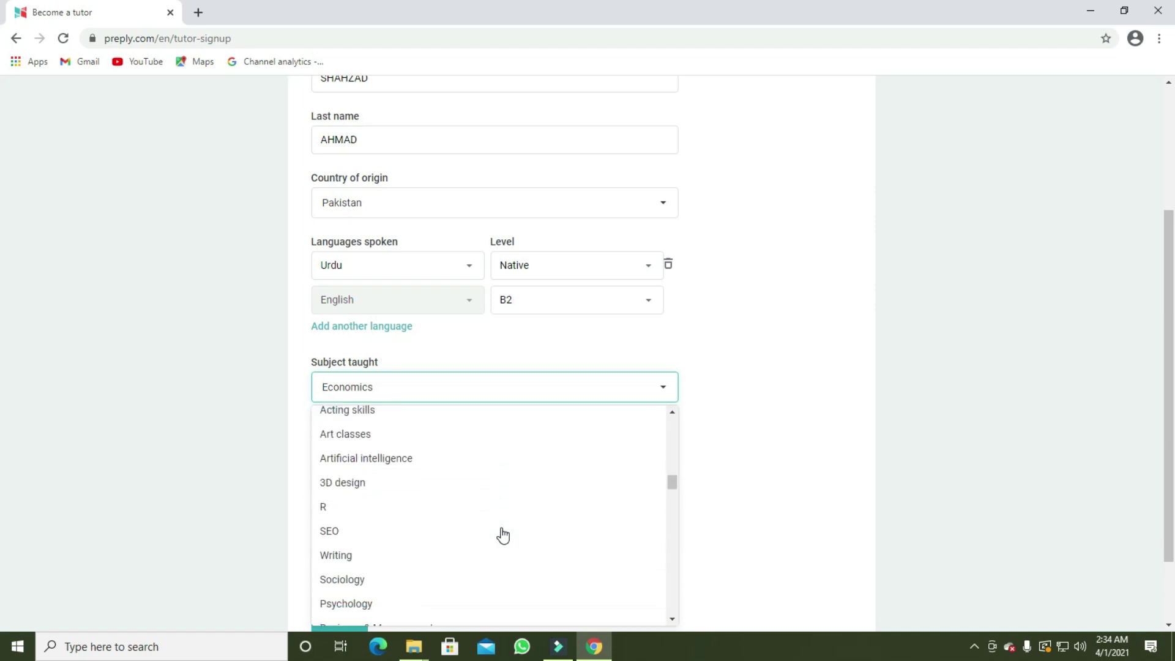
scroll(502, 536, "down", 15)
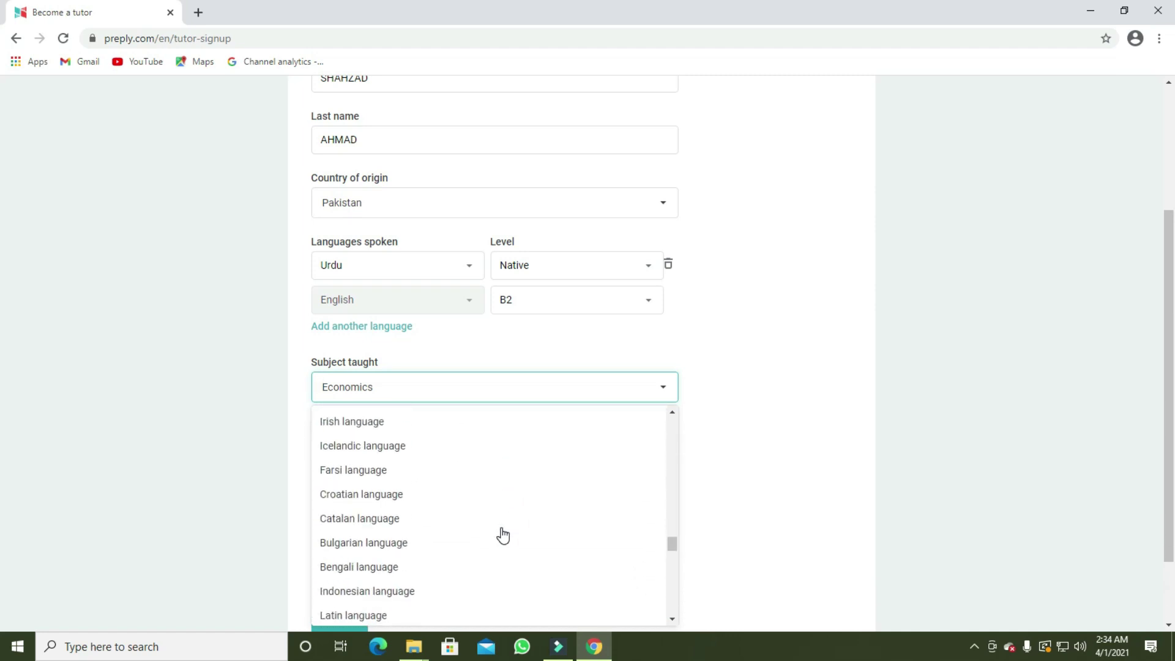
scroll(517, 566, "down", 5)
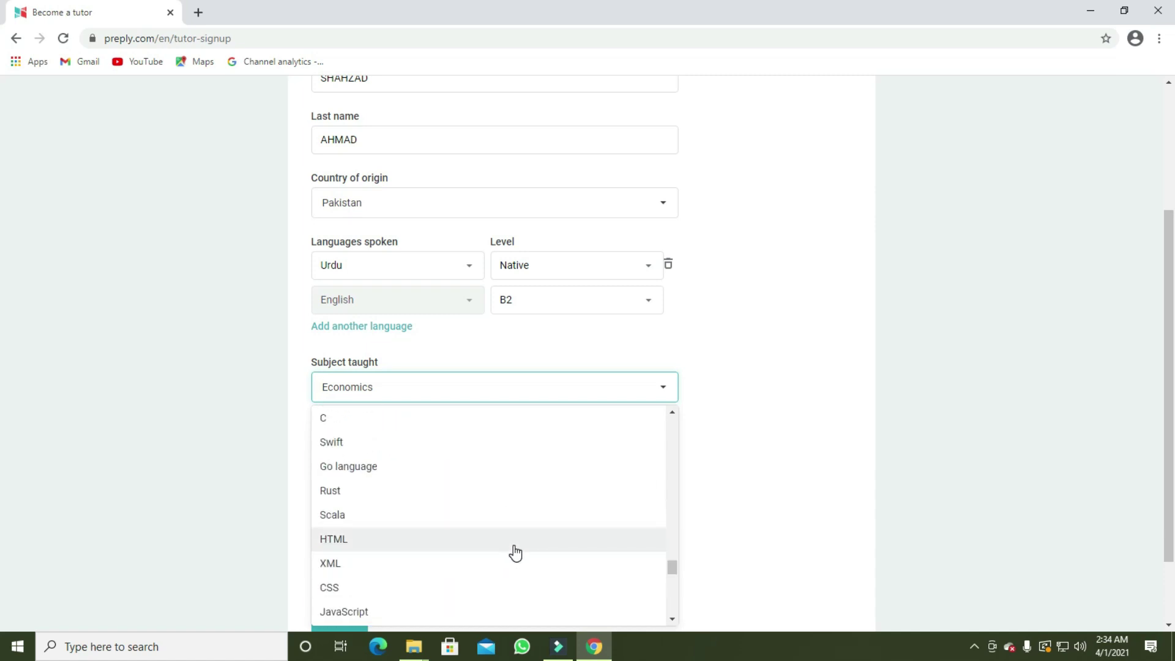
scroll(515, 556, "down", 3)
scroll(515, 554, "down", 1)
scroll(515, 554, "up", 4)
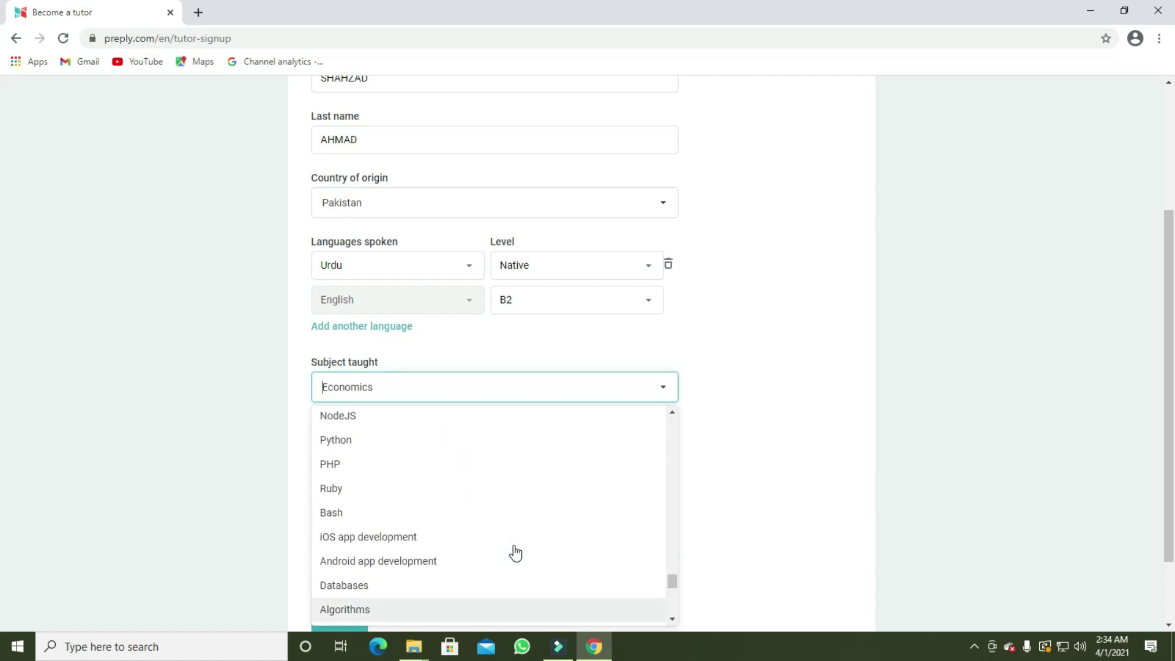
scroll(515, 554, "up", 5)
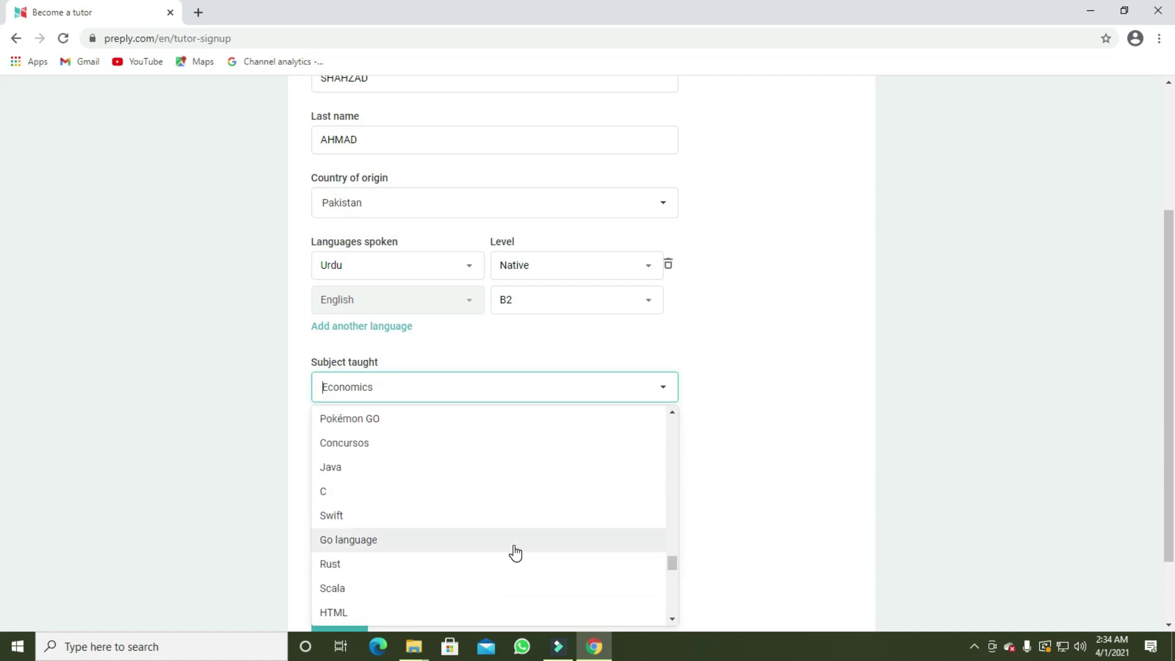
left_click(562, 393)
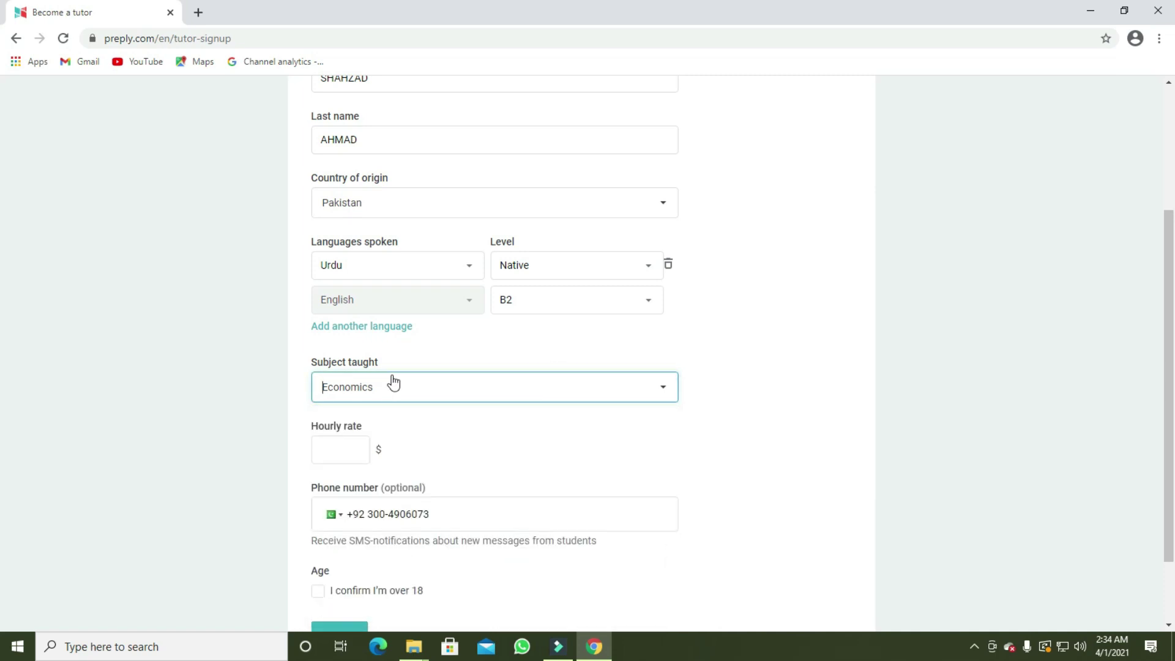
scroll(425, 390, "down", 2)
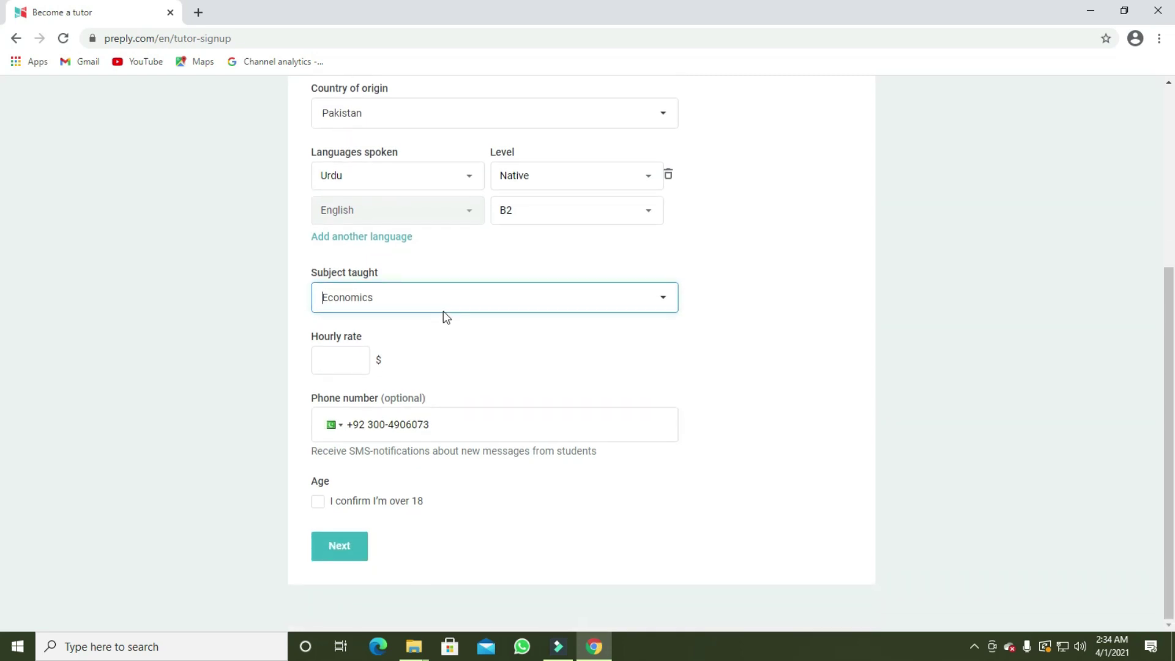
Set the hourly rate to 40 $, confirm being over 18, and submit the About details
left_click(345, 363)
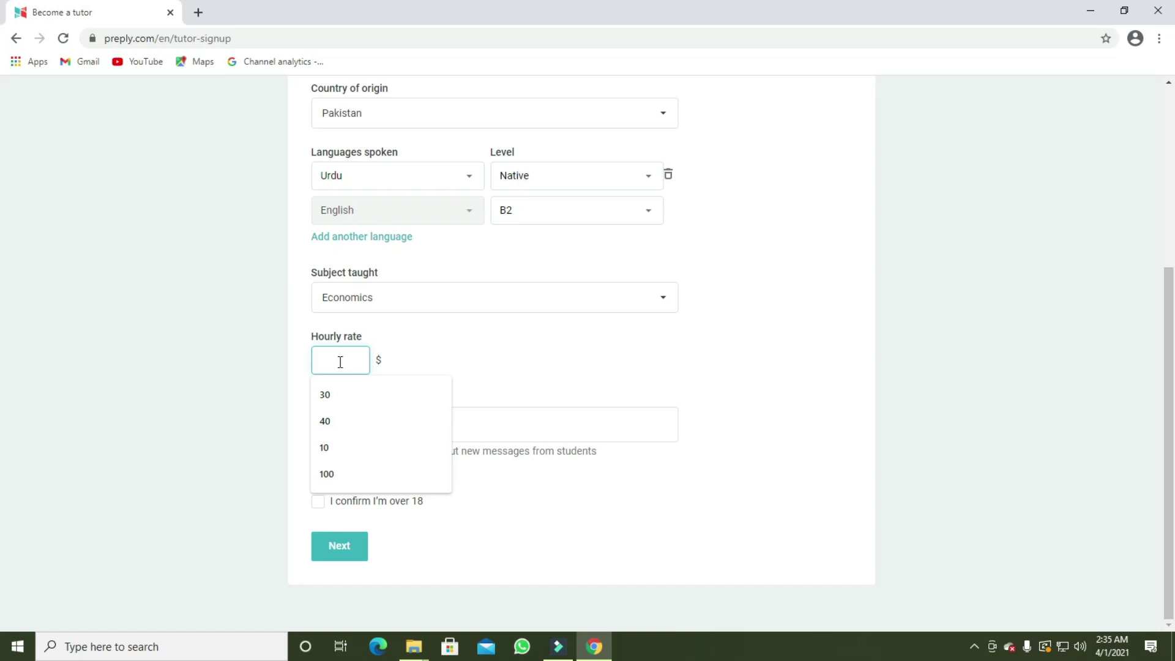
left_click(329, 426)
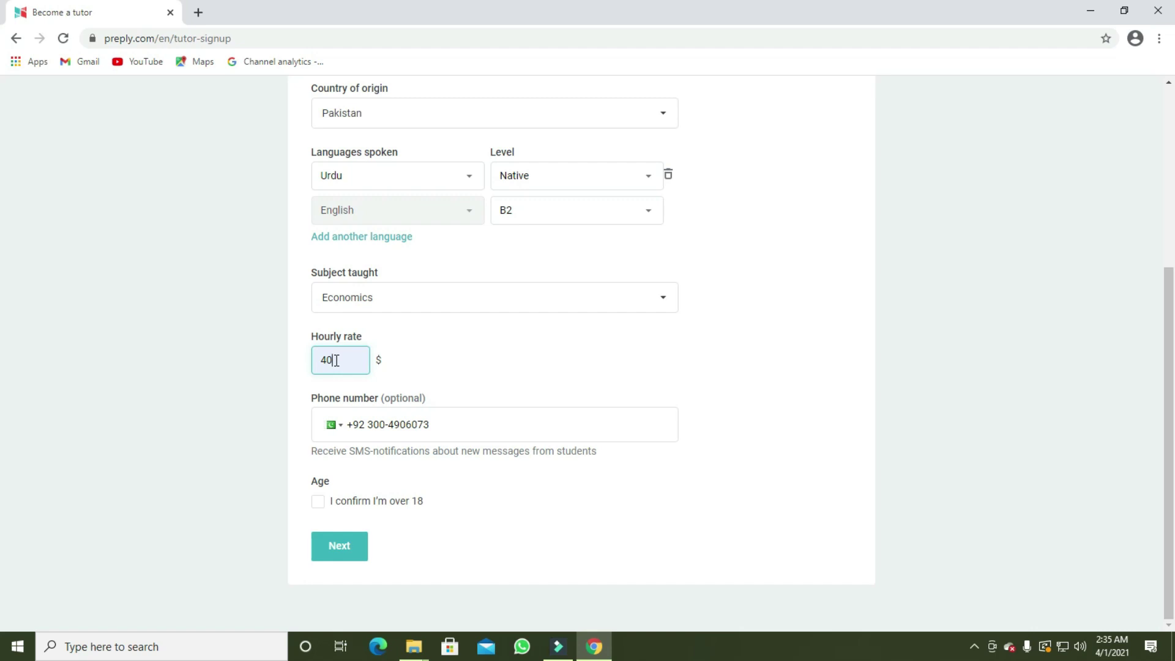
left_click(317, 508)
left_click(340, 548)
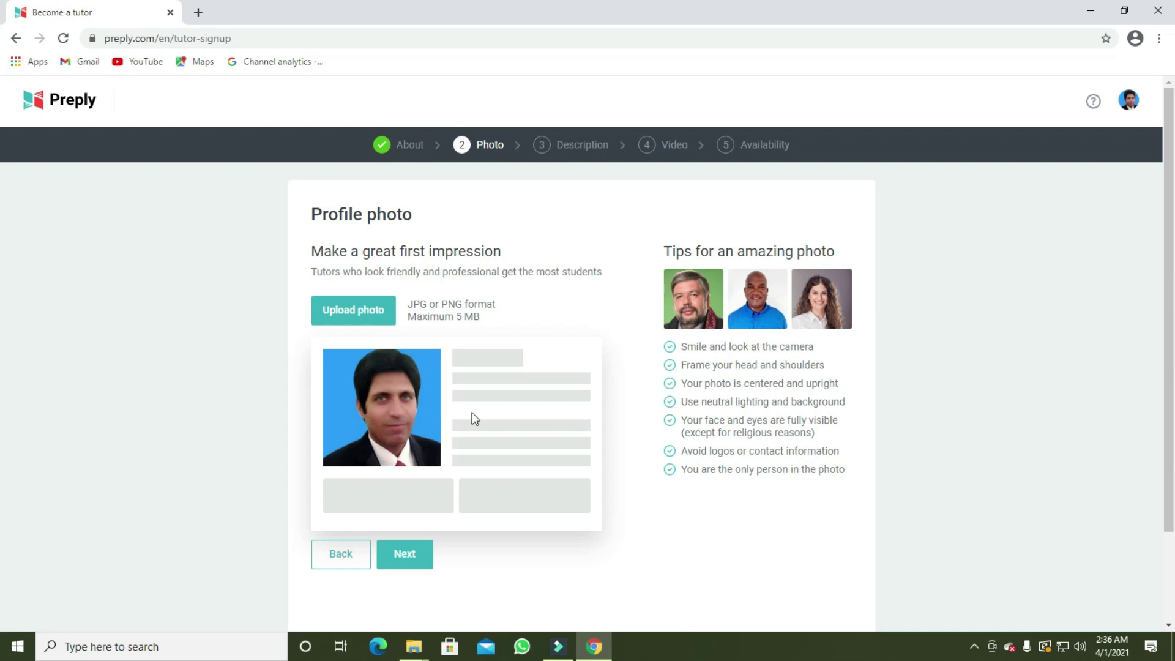
Load the profile picture PNG from the computer into the crop editor
left_click(354, 311)
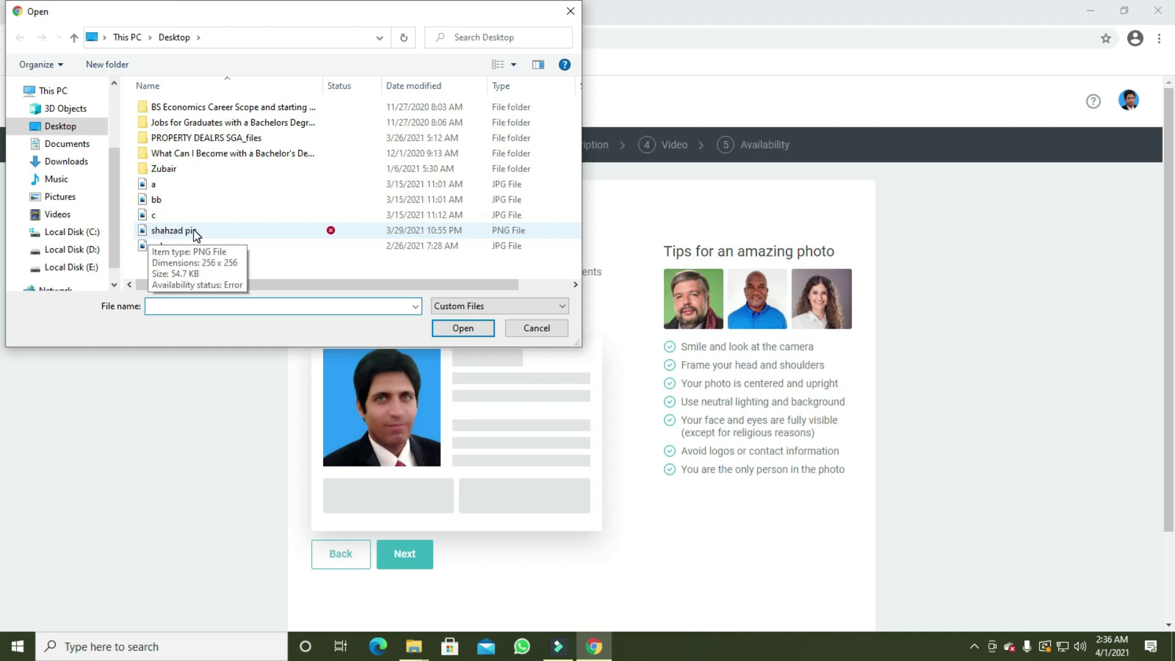
left_click(194, 235)
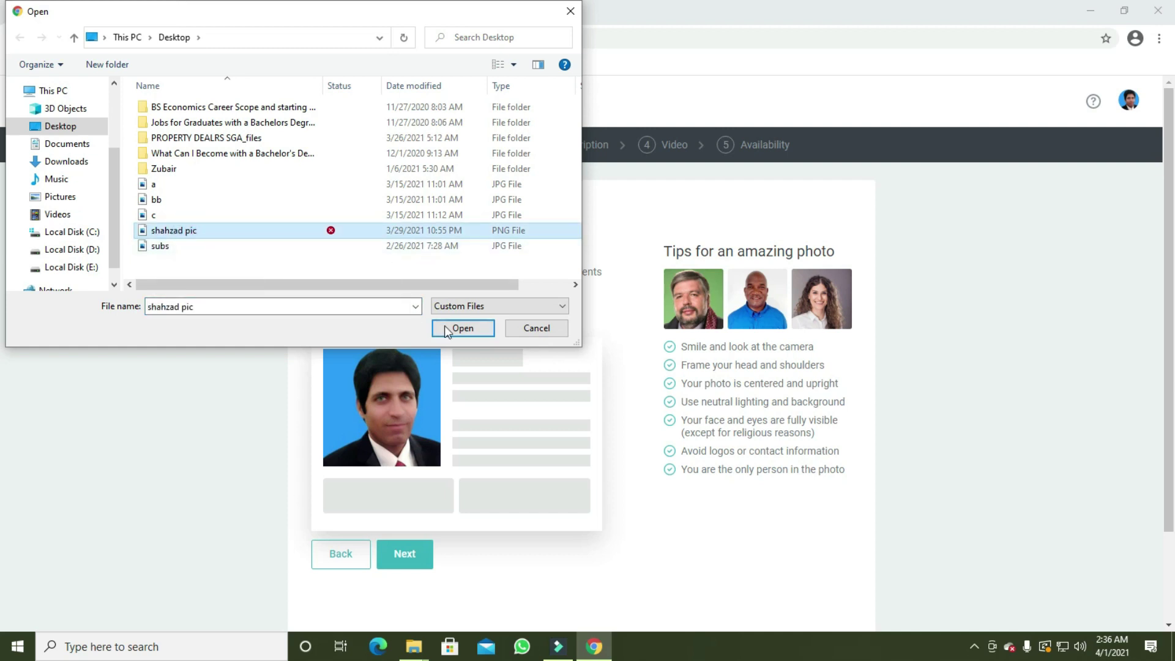
left_click(458, 331)
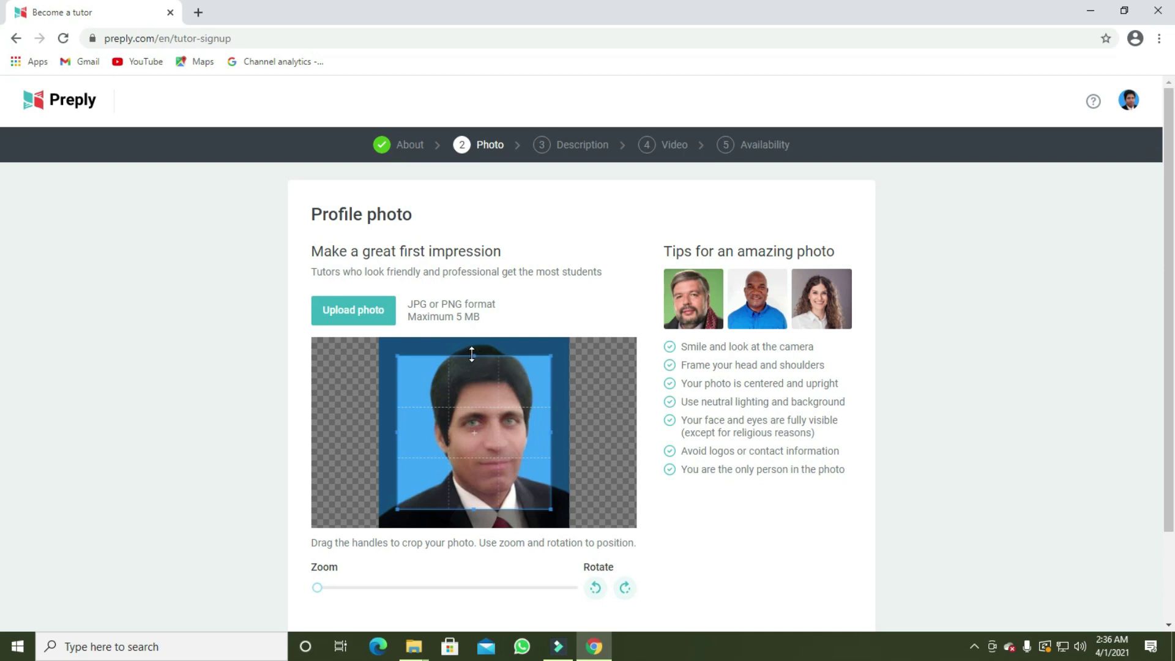
Enlarge the crop box over the head and slightly lower at the bottom, then save the photo
left_click_drag(479, 351, 479, 350)
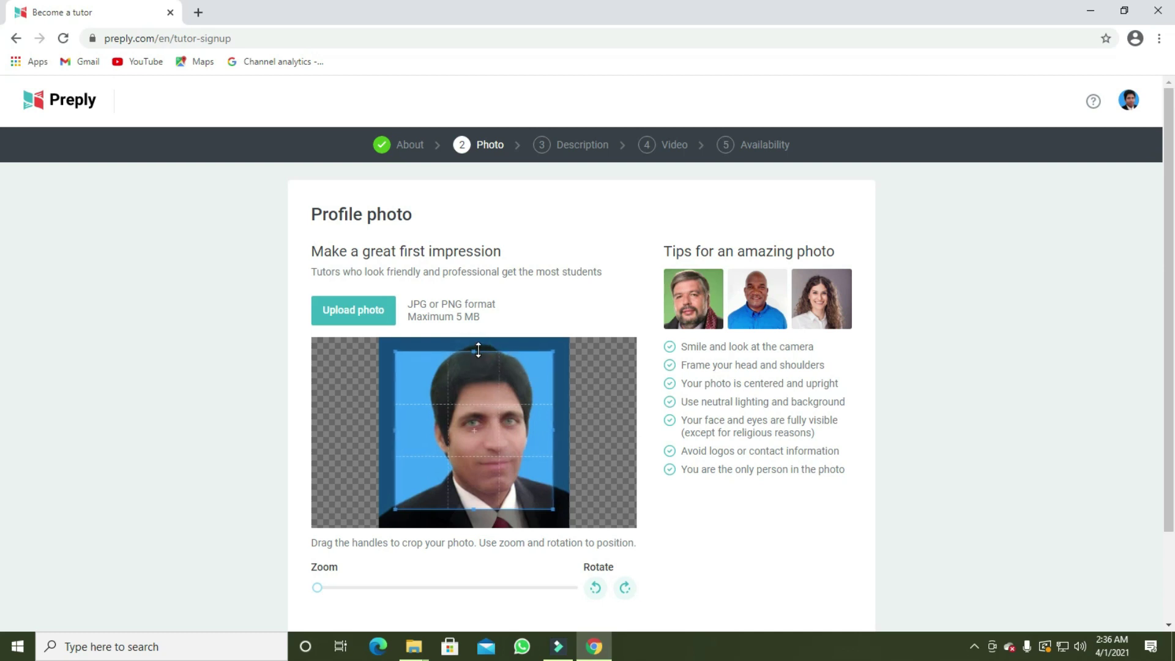
left_click_drag(473, 508, 475, 527)
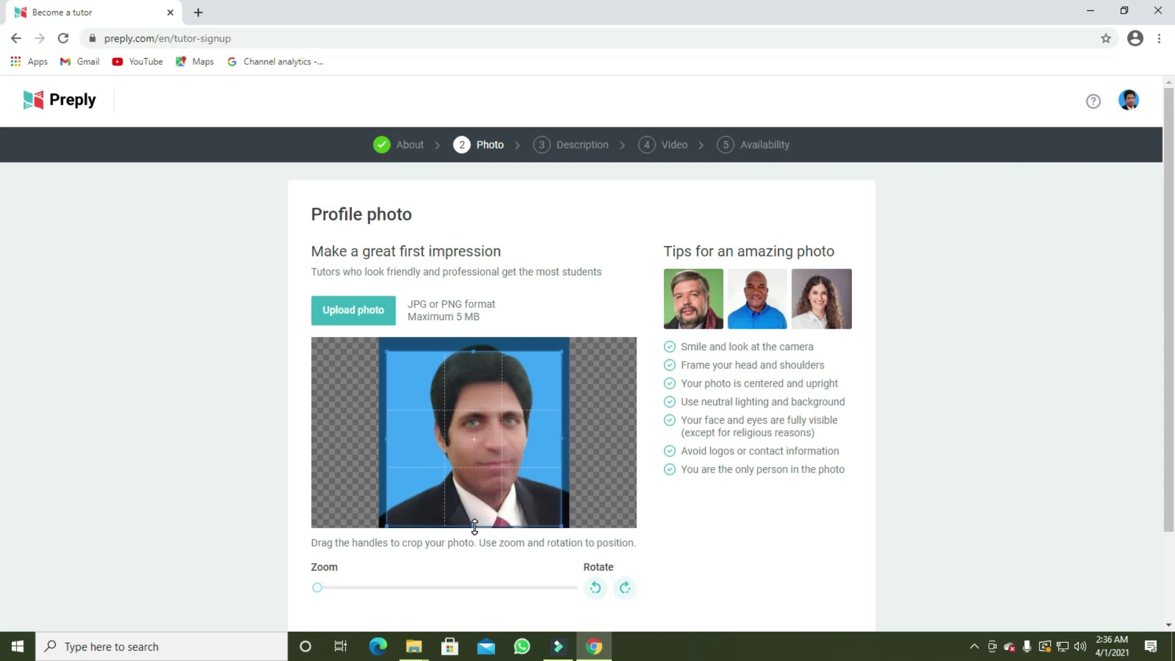
scroll(506, 531, "down", 3)
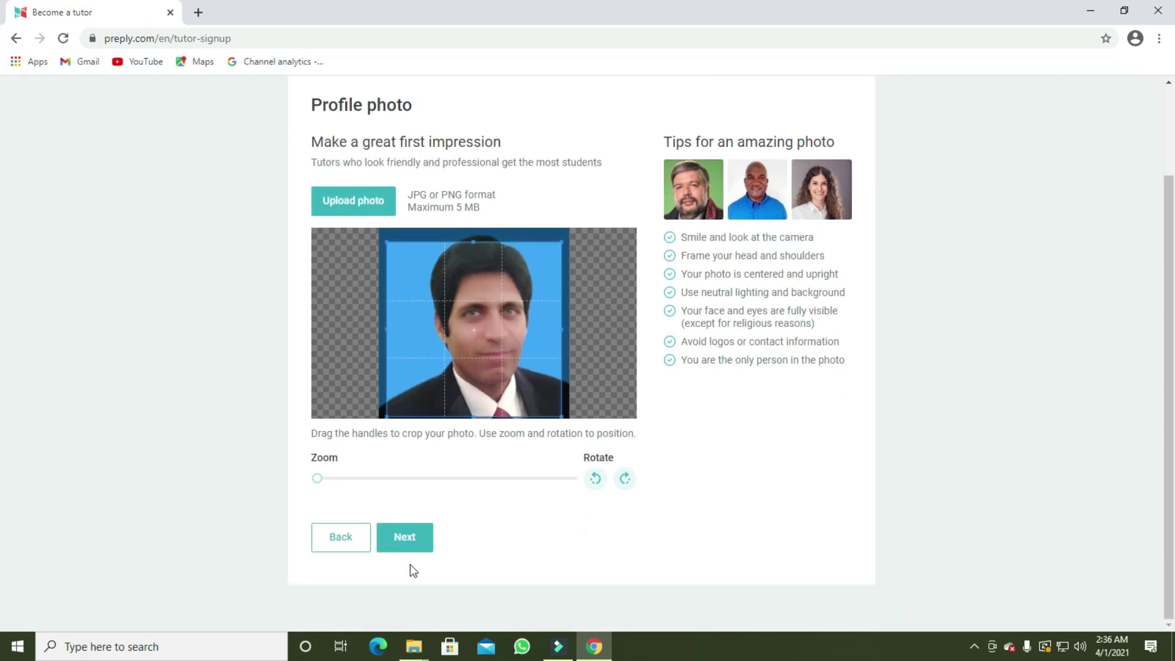
left_click(405, 541)
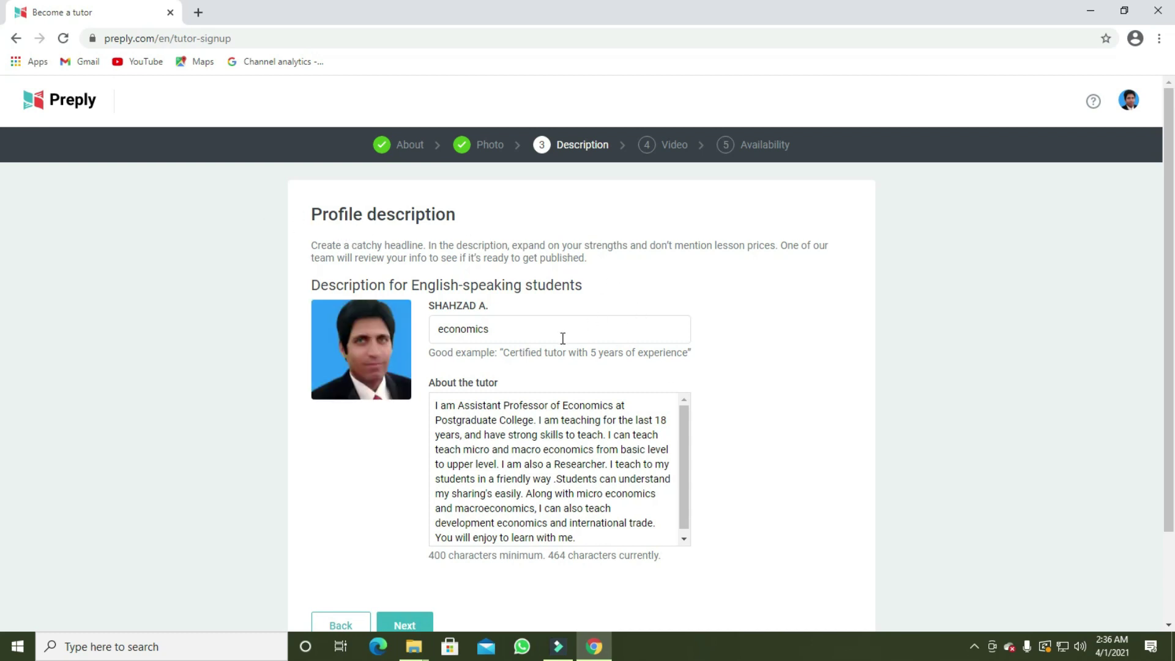
Submit the profile description with headline 'economics' and the 464-character tutor bio
scroll(738, 370, "down", 2)
scroll(738, 370, "up", 2)
scroll(611, 533, "down", 1)
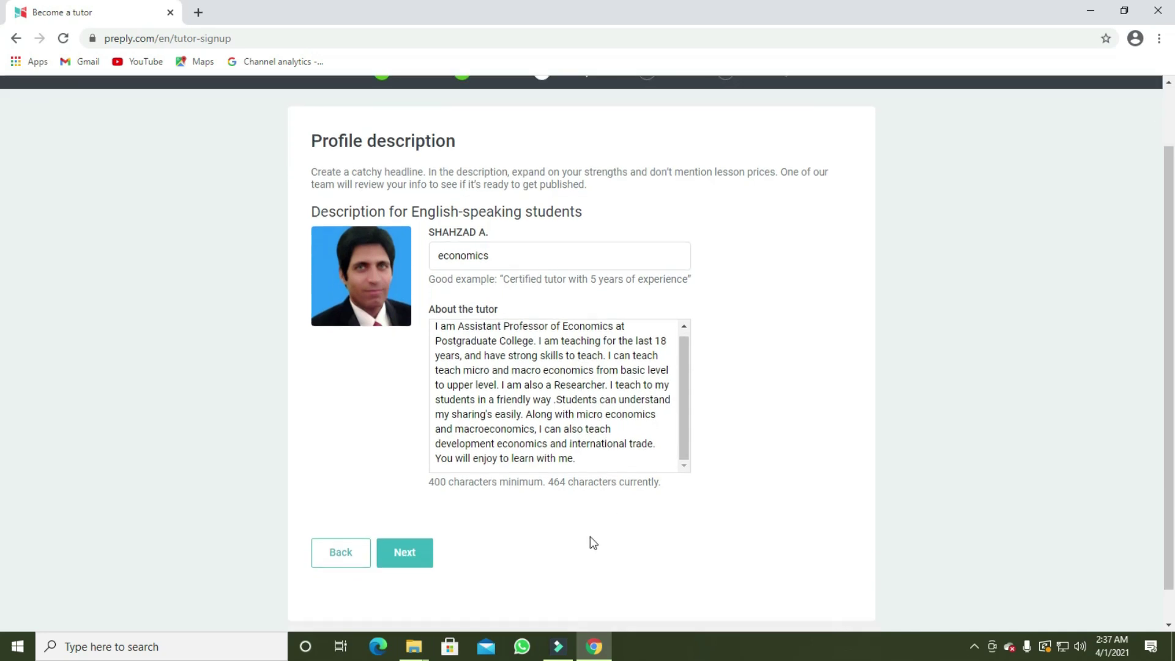
left_click(416, 557)
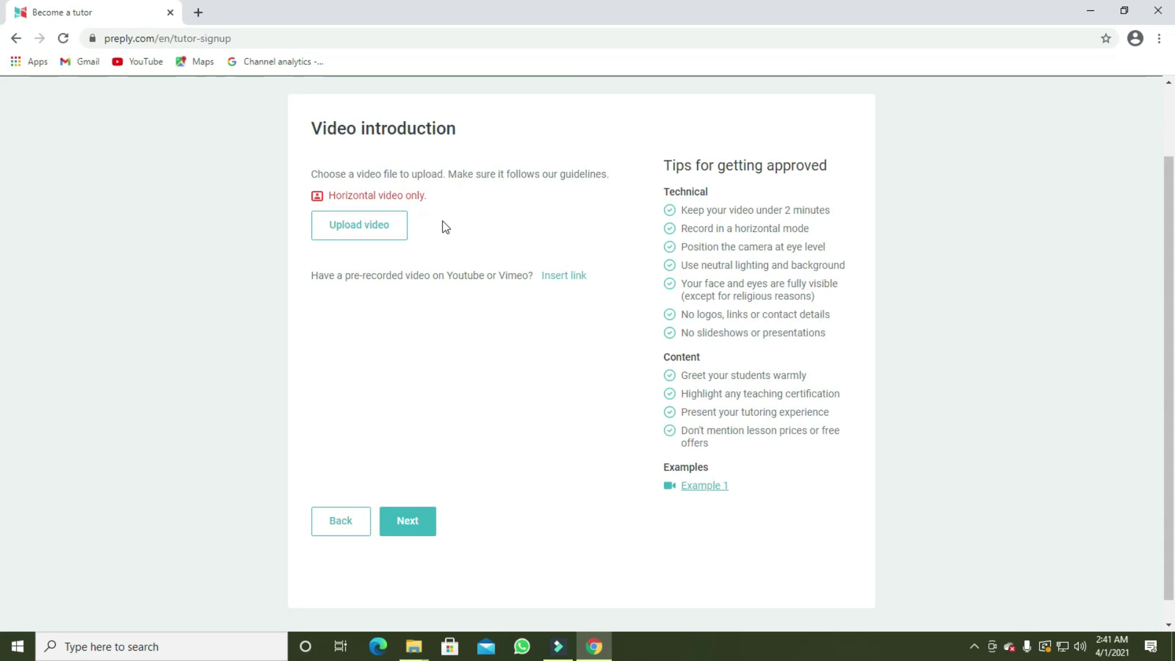
Upload the INTRODUCTION video file as the 1:06 intro clip
left_click(369, 227)
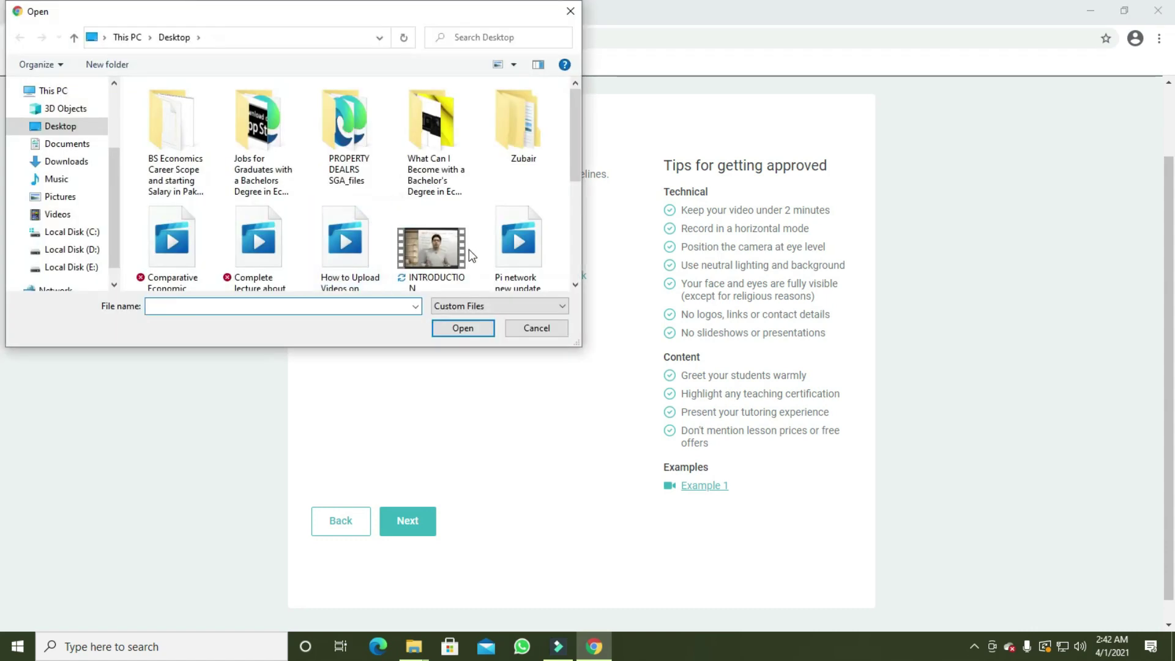
scroll(467, 250, "down", 3)
scroll(459, 253, "up", 3)
left_click(441, 259)
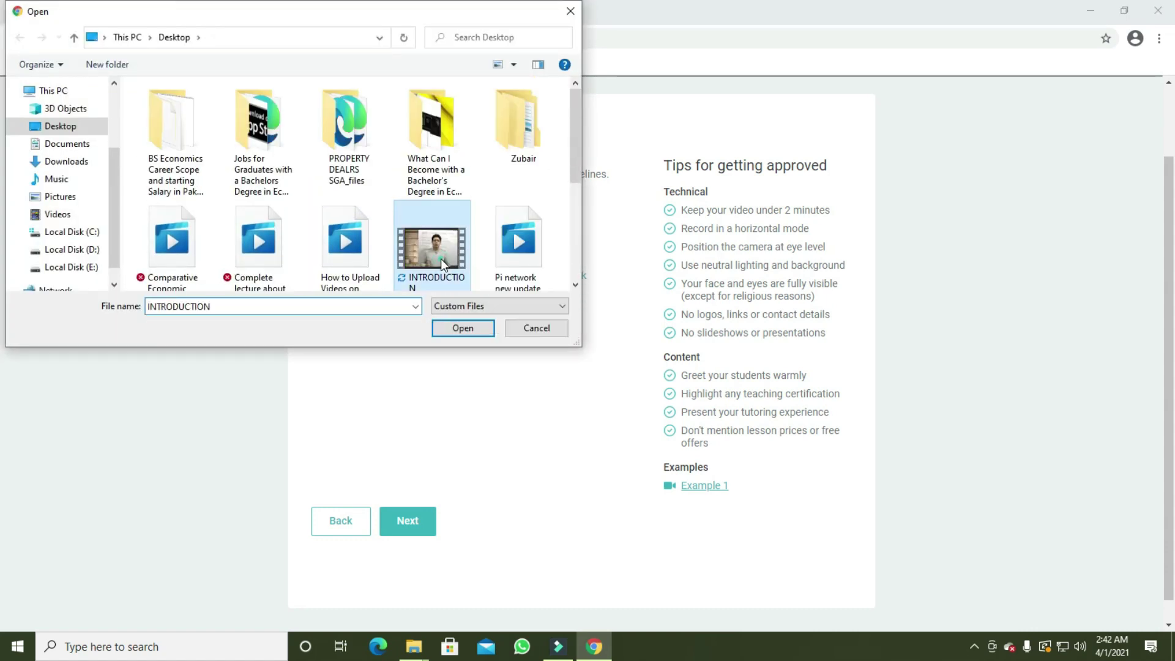
left_click(463, 327)
scroll(494, 539, "down", 1)
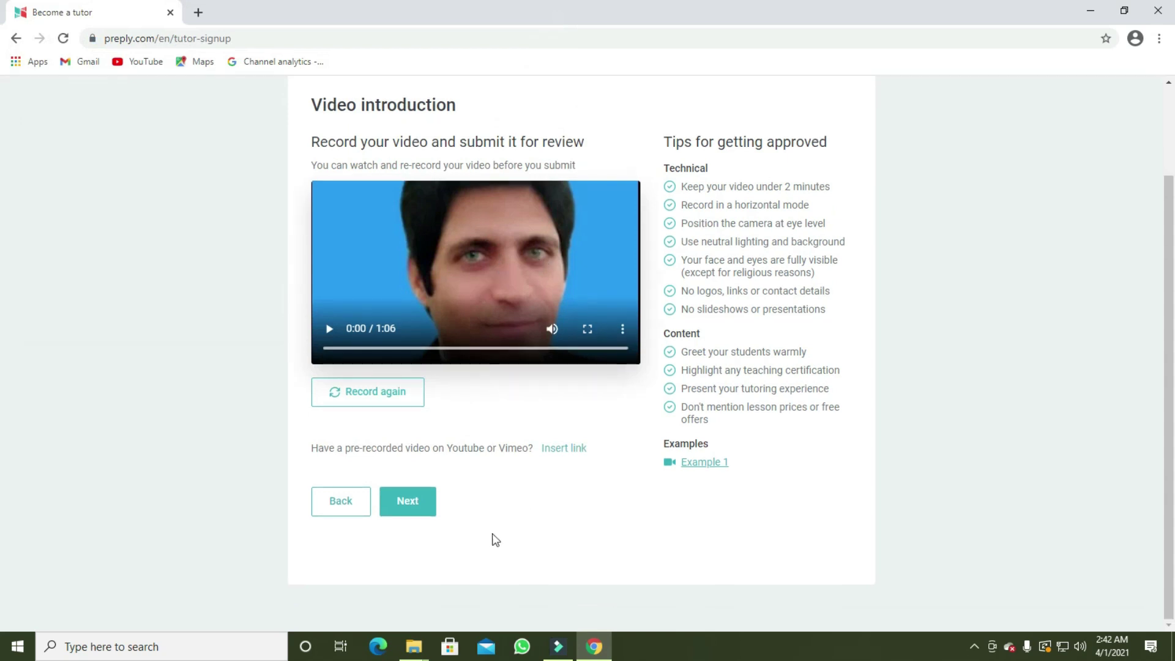
Submit the intro video and wait for Availability to detect 14:43 (GMT+5) Asia, Karachi
left_click(408, 504)
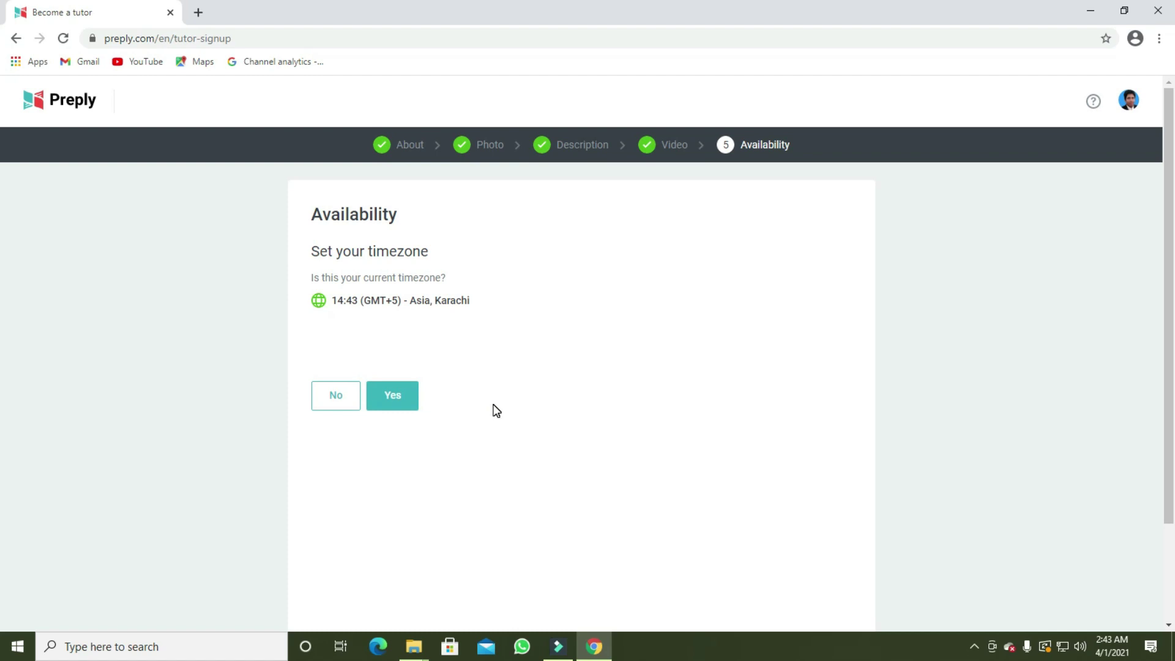
Confirm Asia, Karachi (GMT+5) as the timezone, leaving it unchanged after browsing the list
left_click(399, 402)
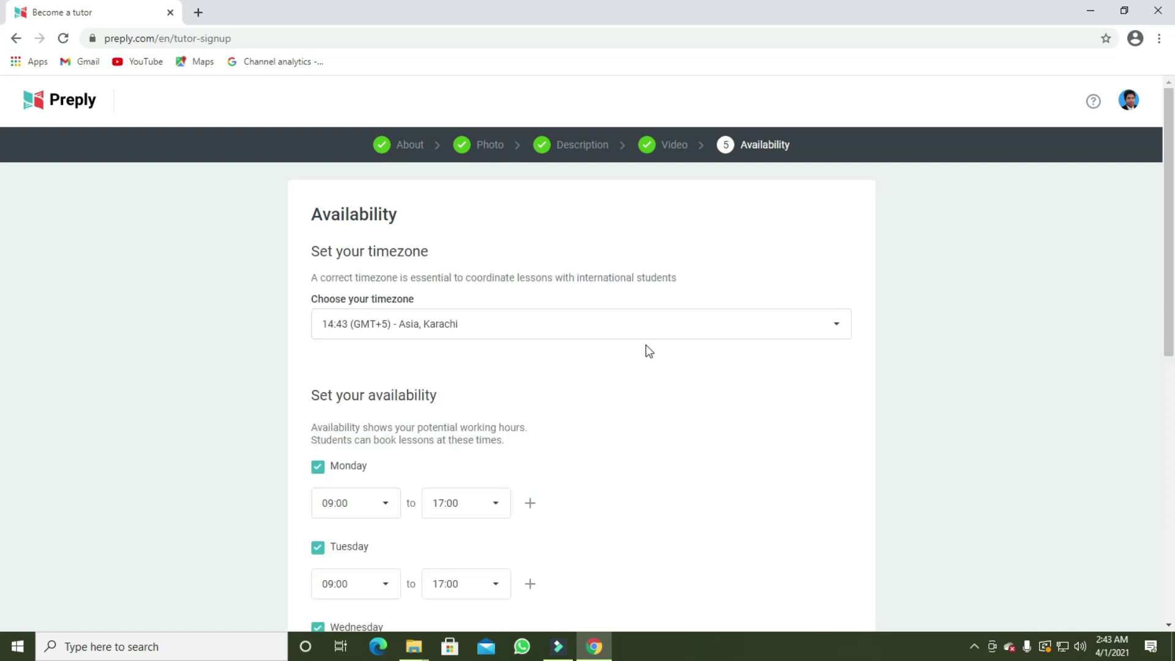
left_click(836, 331)
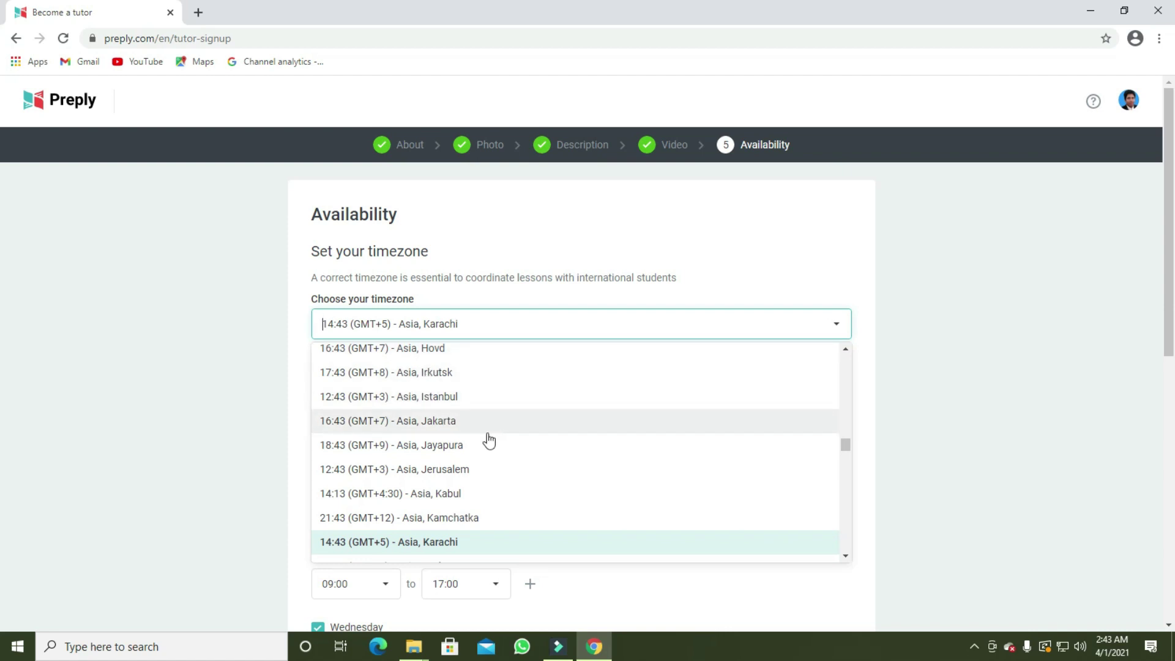
scroll(520, 487, "down", 15)
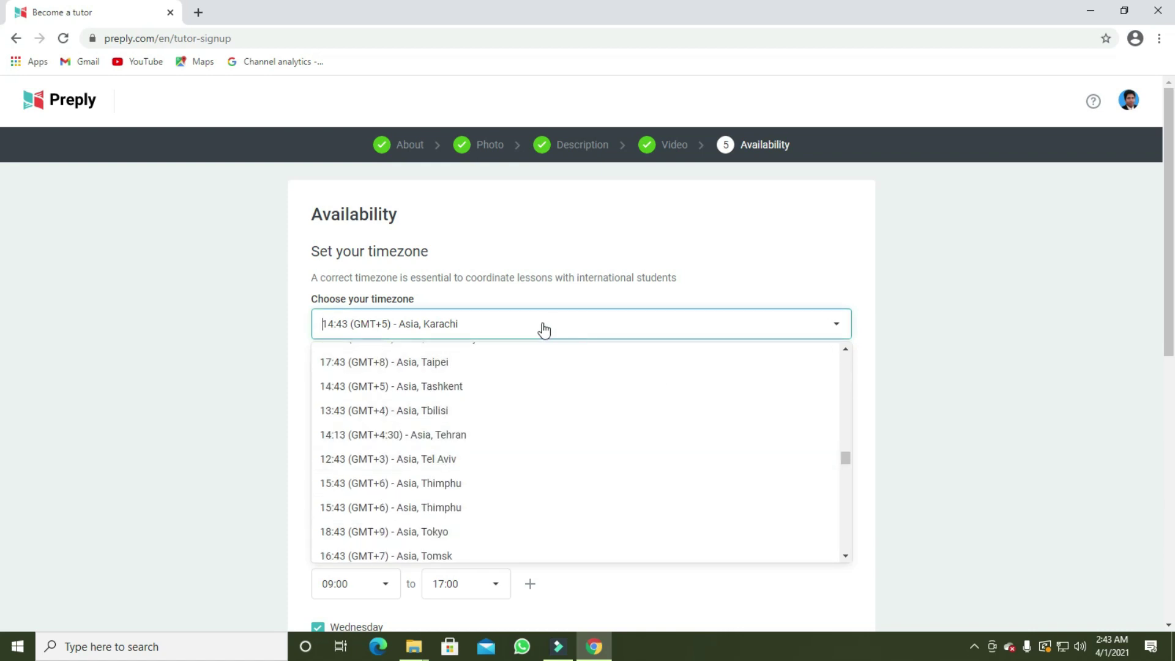
left_click(523, 330)
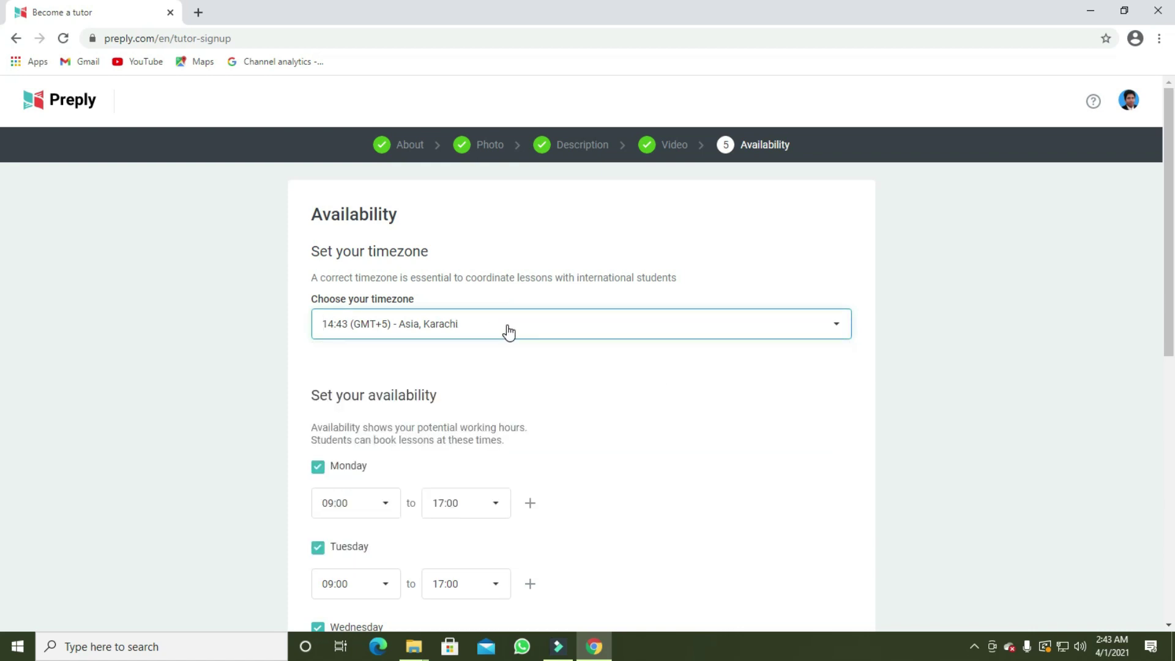
scroll(563, 422, "down", 2)
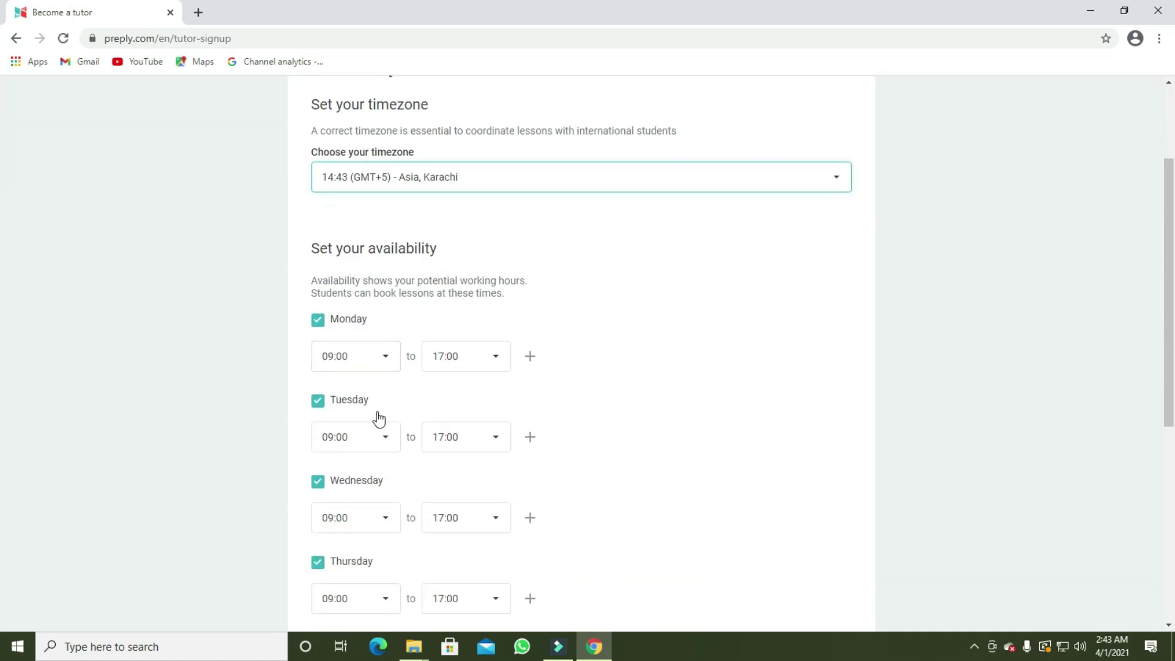
Untick Friday in the weekly availability schedule
scroll(383, 494, "down", 1)
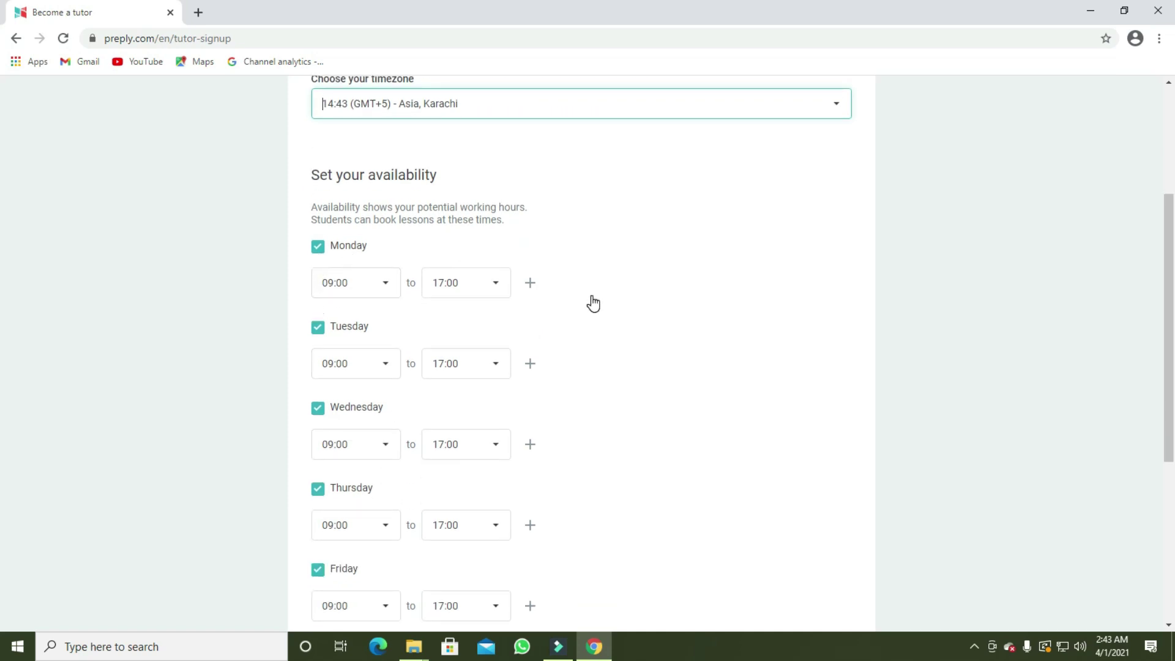
scroll(383, 422, "down", 2)
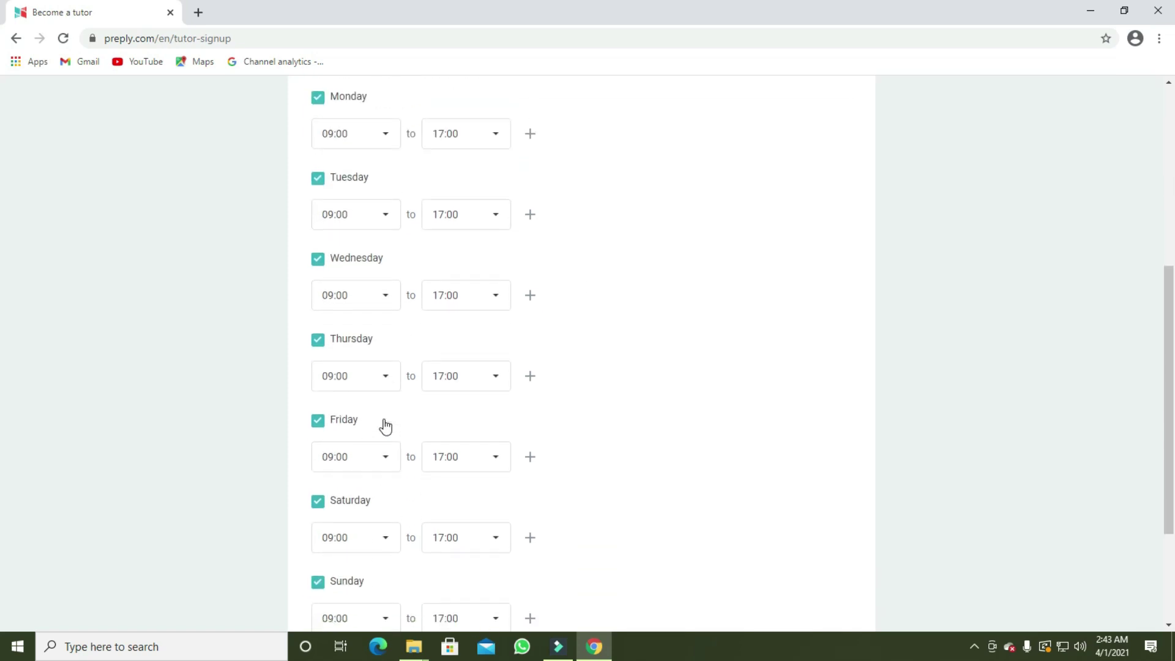
scroll(386, 426, "down", 1)
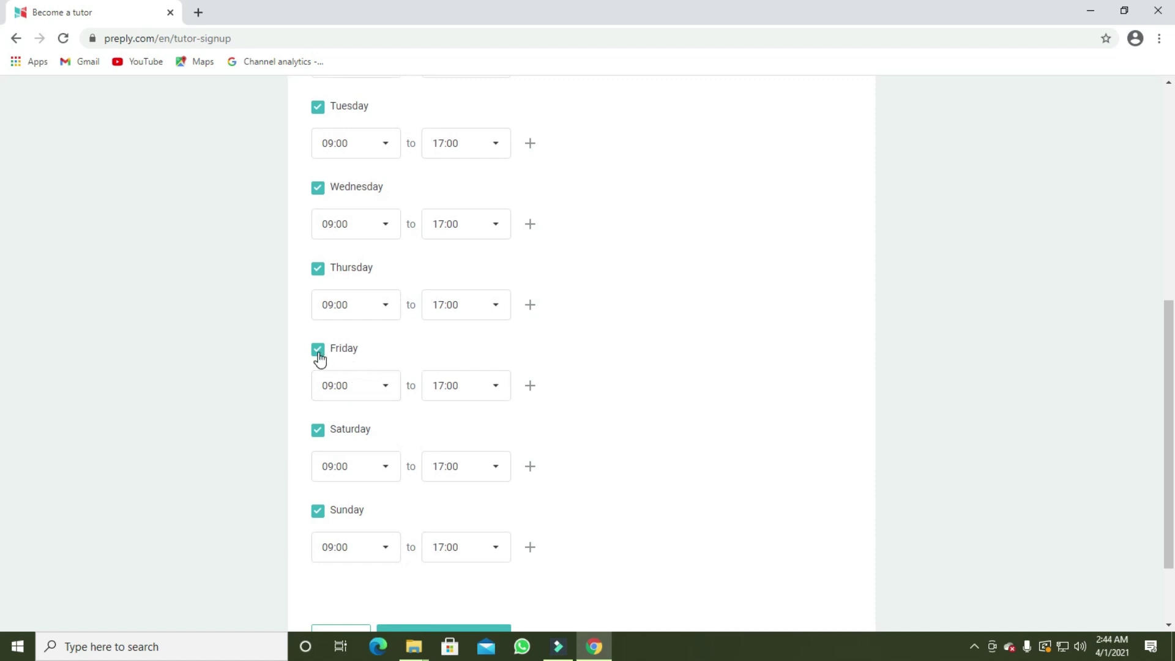
left_click(319, 356)
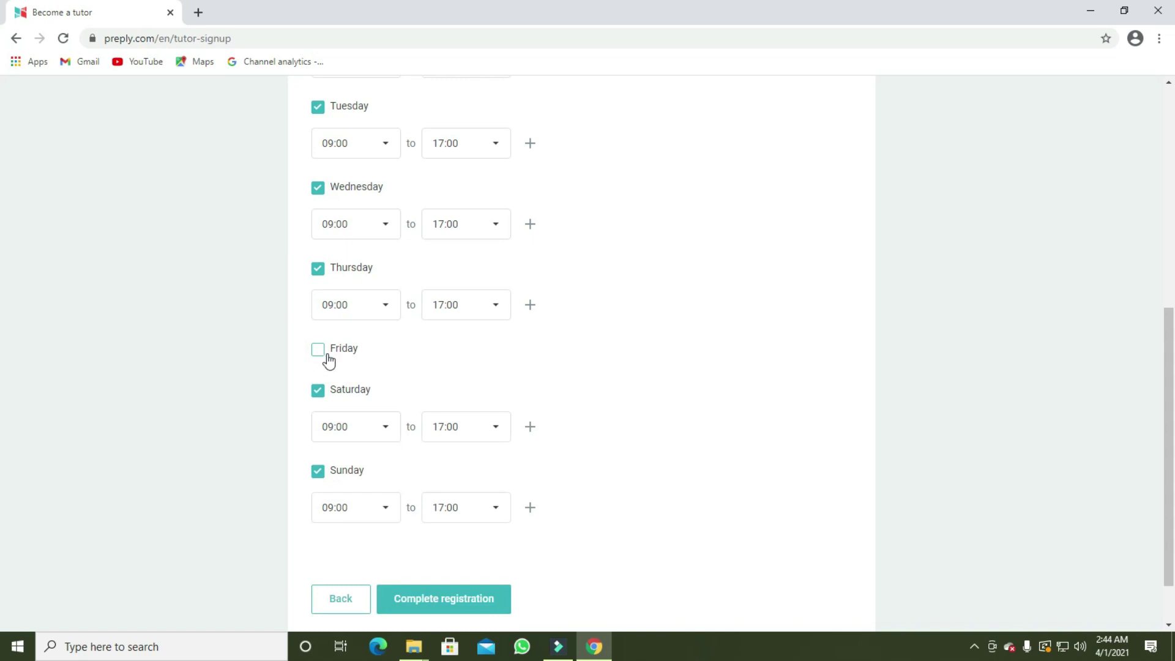
scroll(462, 364, "up", 3)
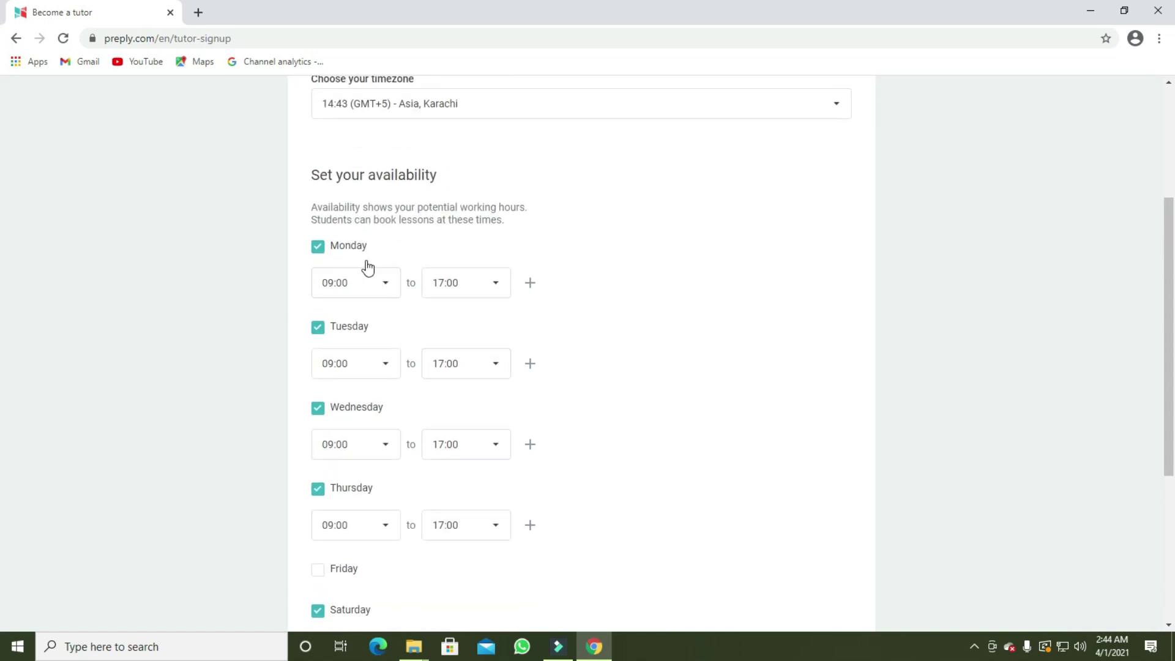
Keep Monday starting at 09:00 and change Tuesday's end time to 10:30
left_click(386, 286)
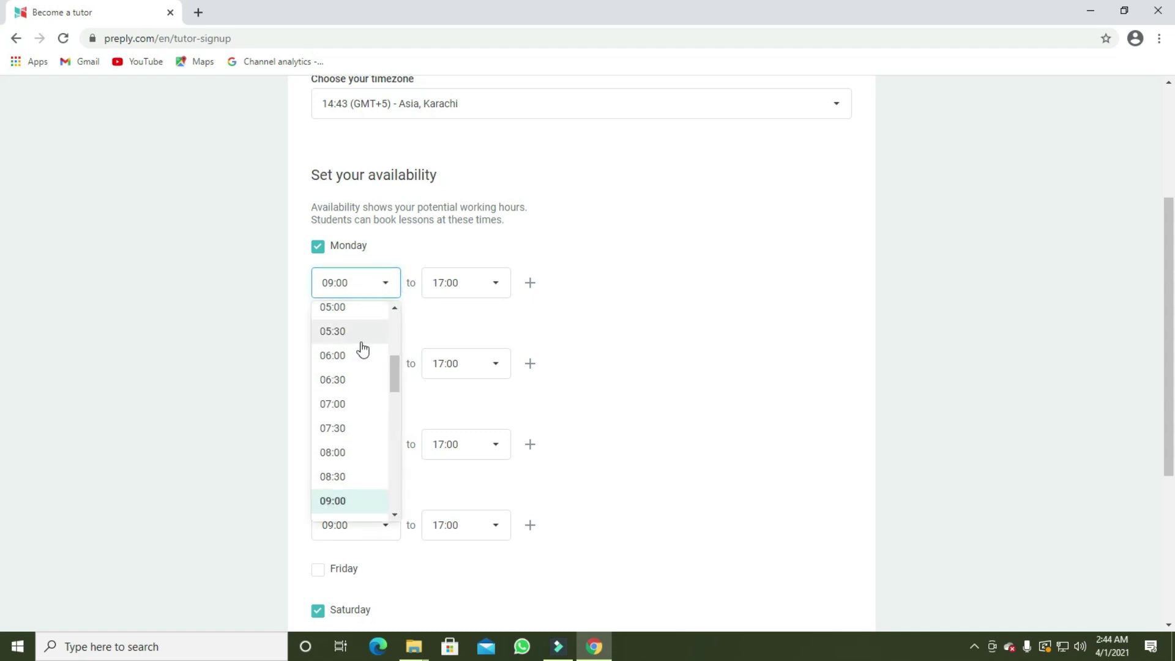
left_click(356, 503)
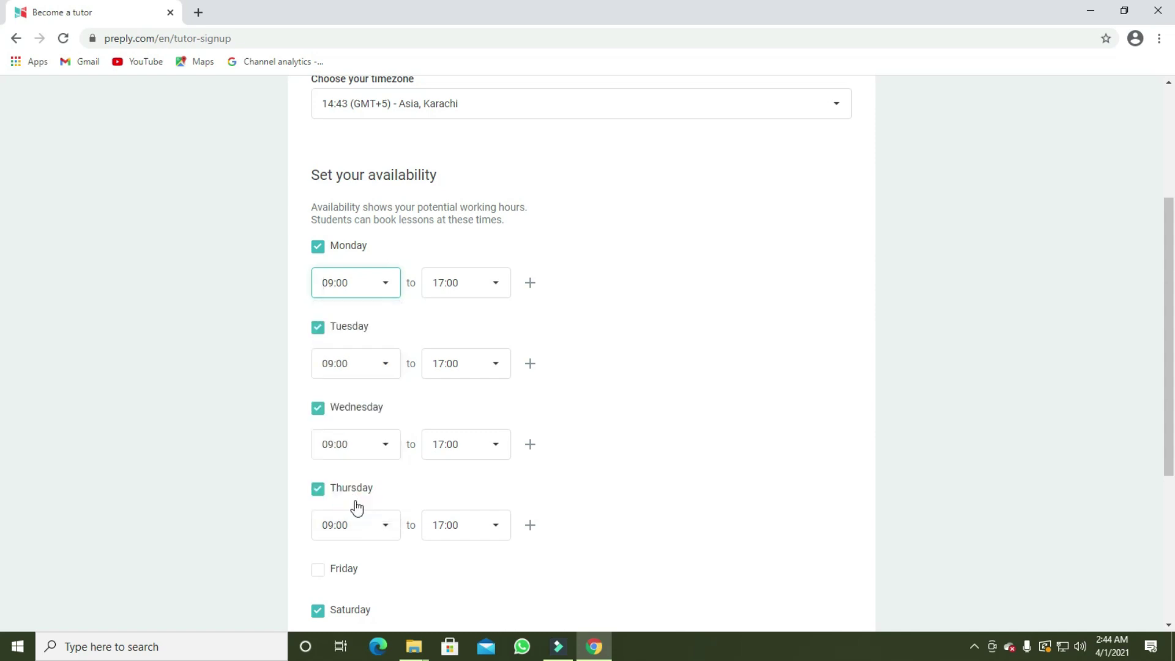
left_click(497, 366)
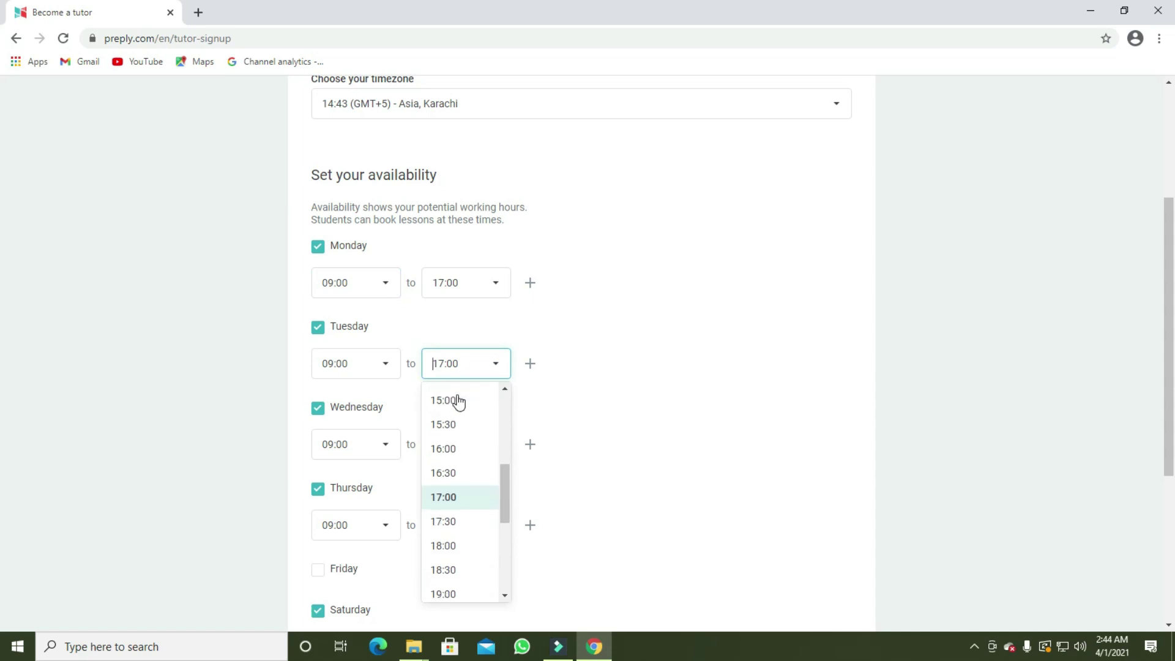
scroll(462, 407, "down", 4)
scroll(471, 422, "up", 4)
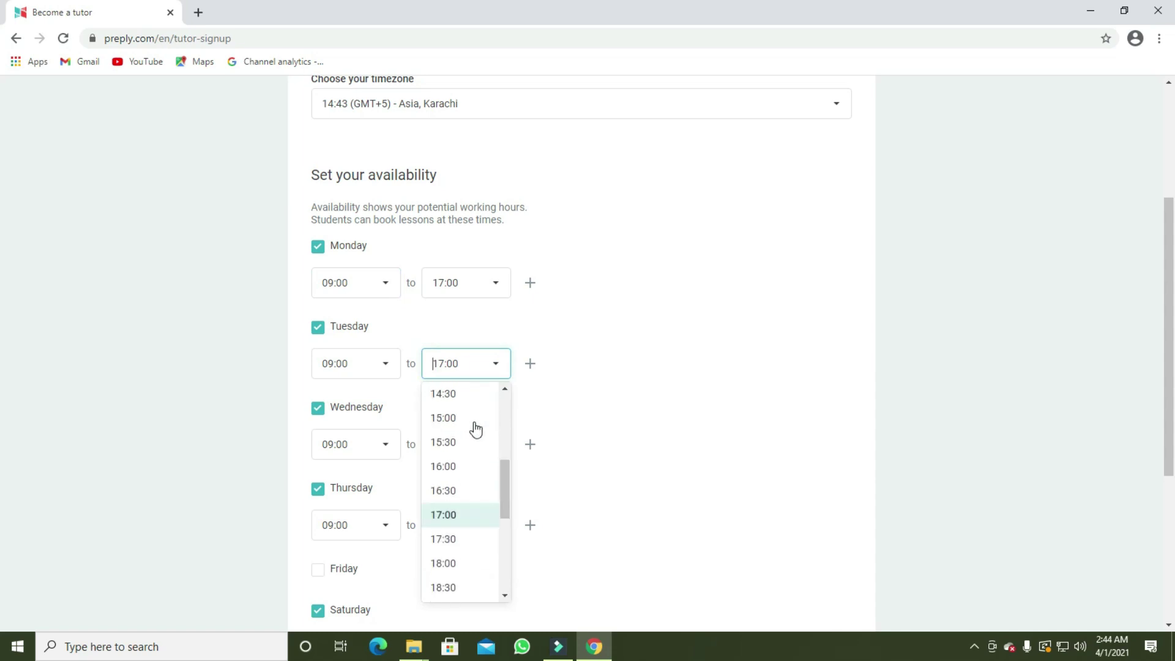
scroll(476, 429, "up", 4)
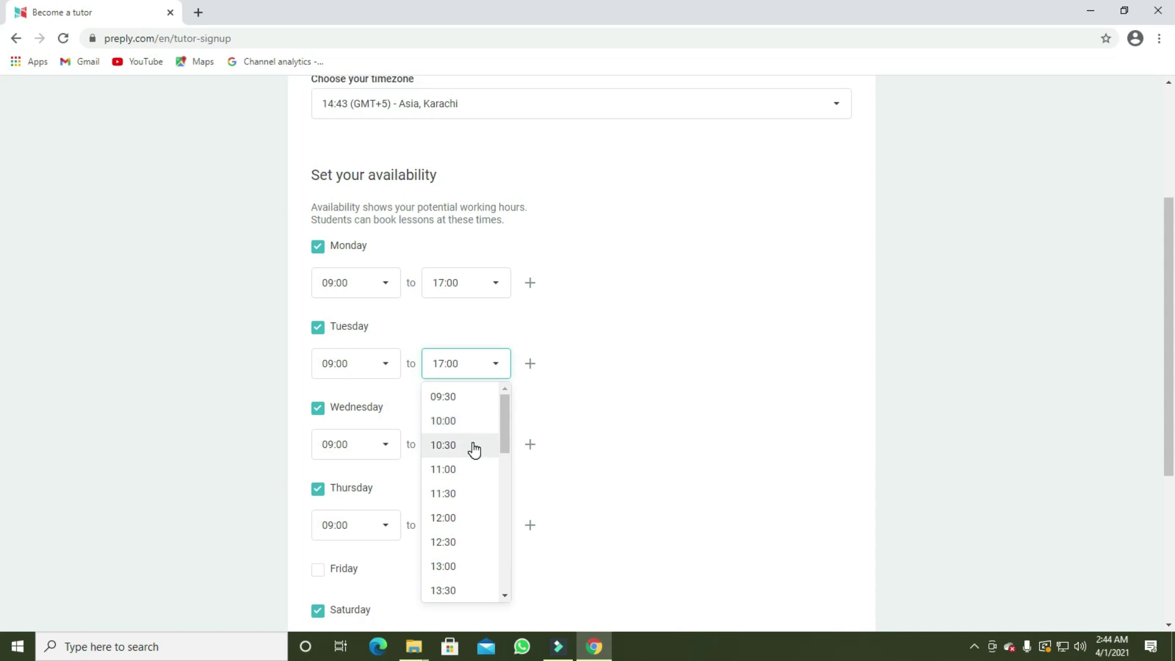
left_click(472, 445)
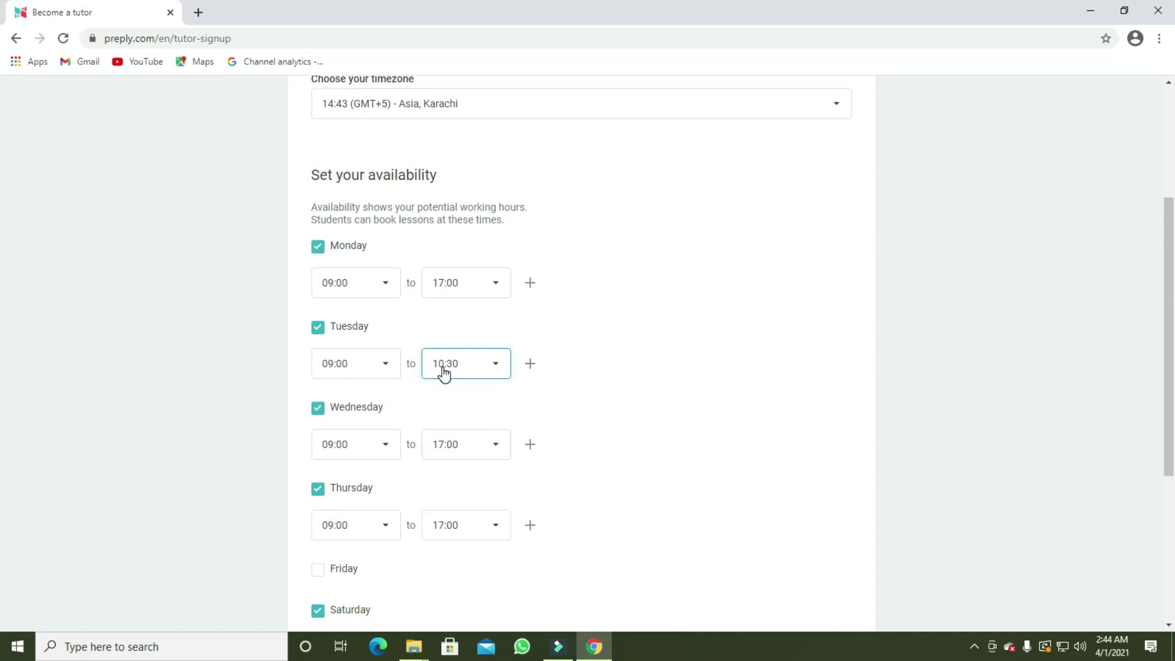
scroll(443, 373, "down", 5)
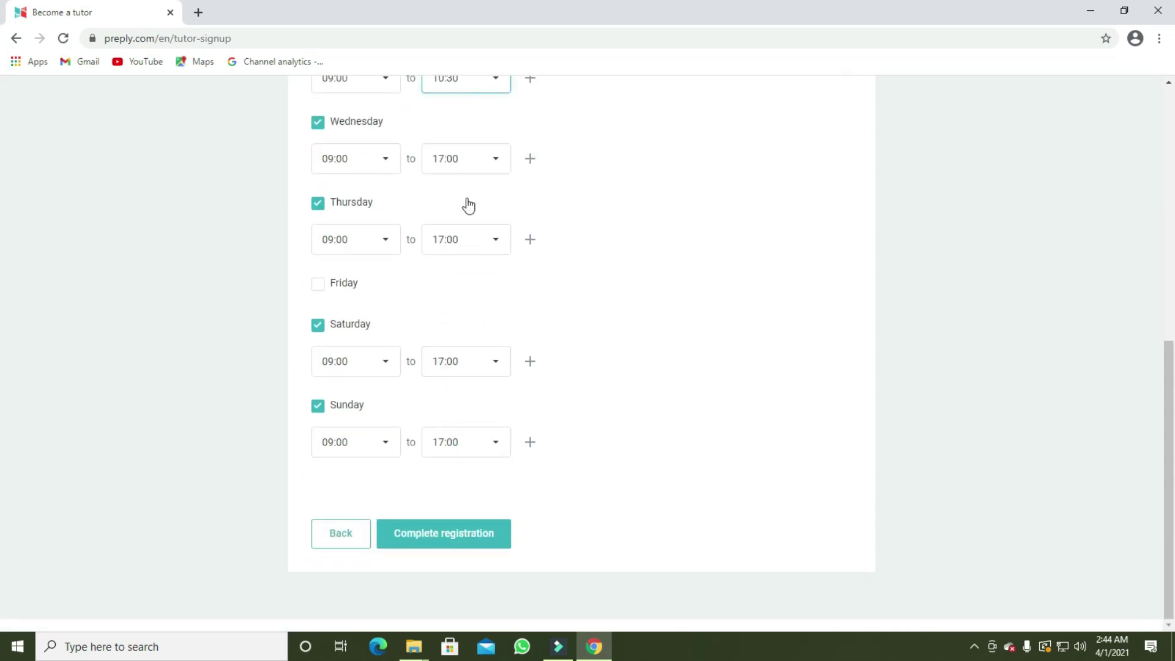
scroll(480, 320, "up", 7)
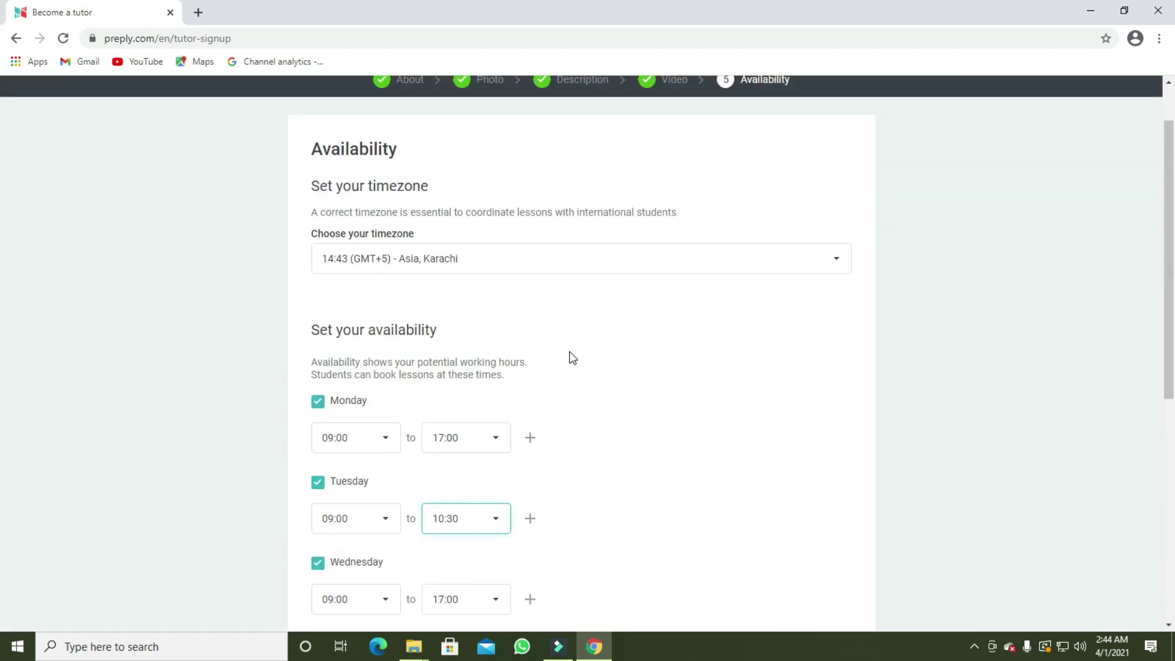
scroll(573, 358, "down", 7)
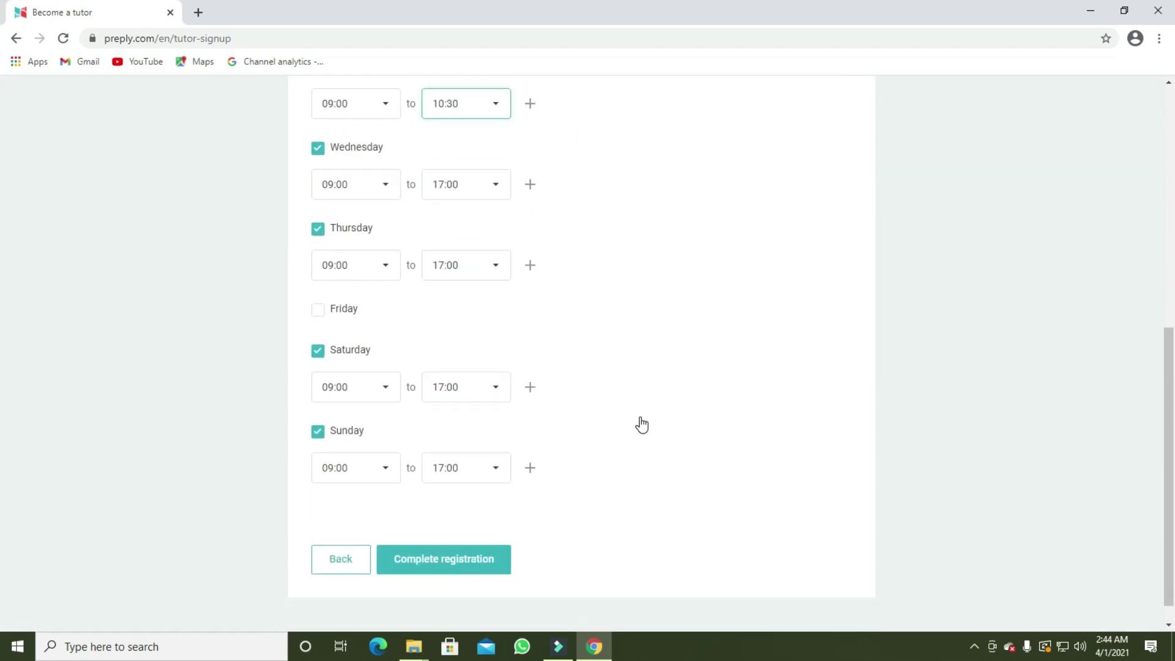